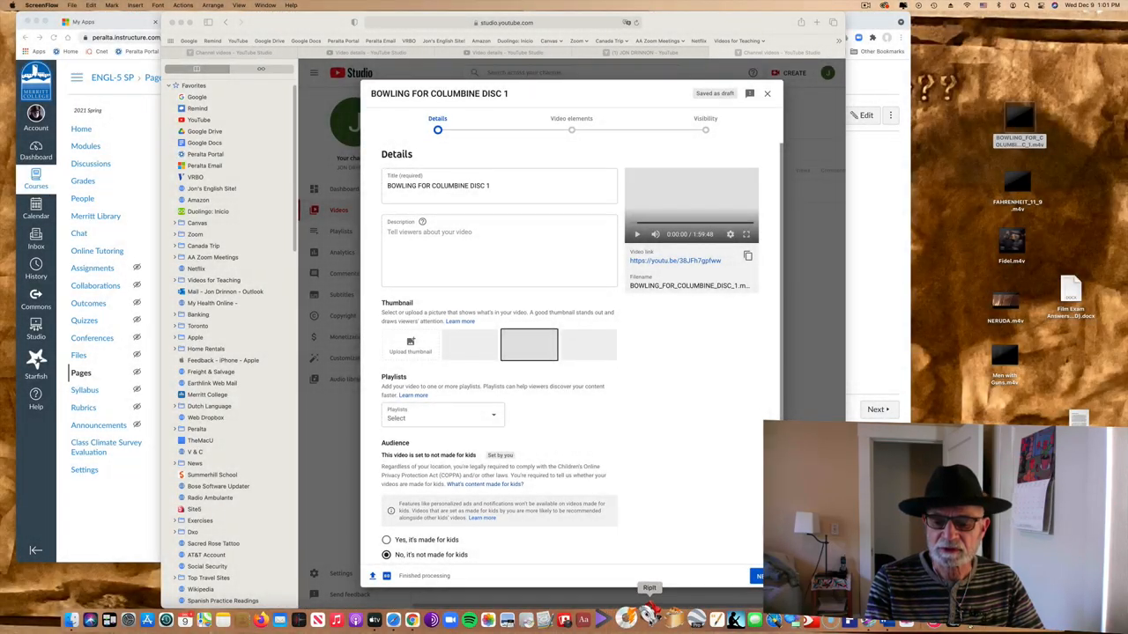
Launch the RipIt DVD ripper from the Dock and pull down its application menu
left_click(649, 620)
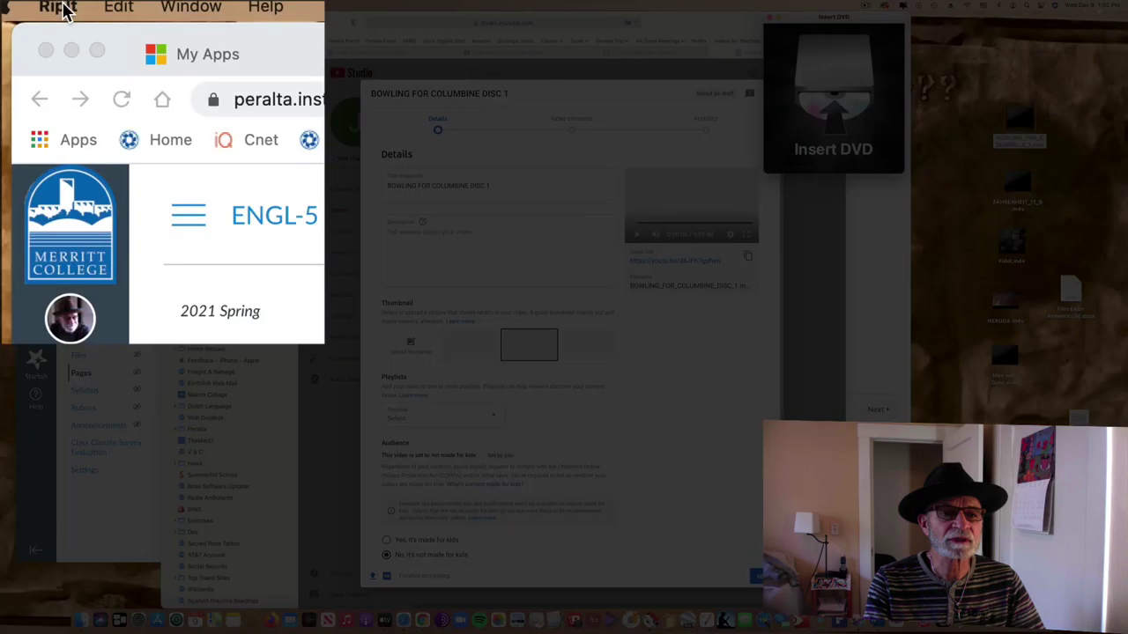
left_click(32, 6)
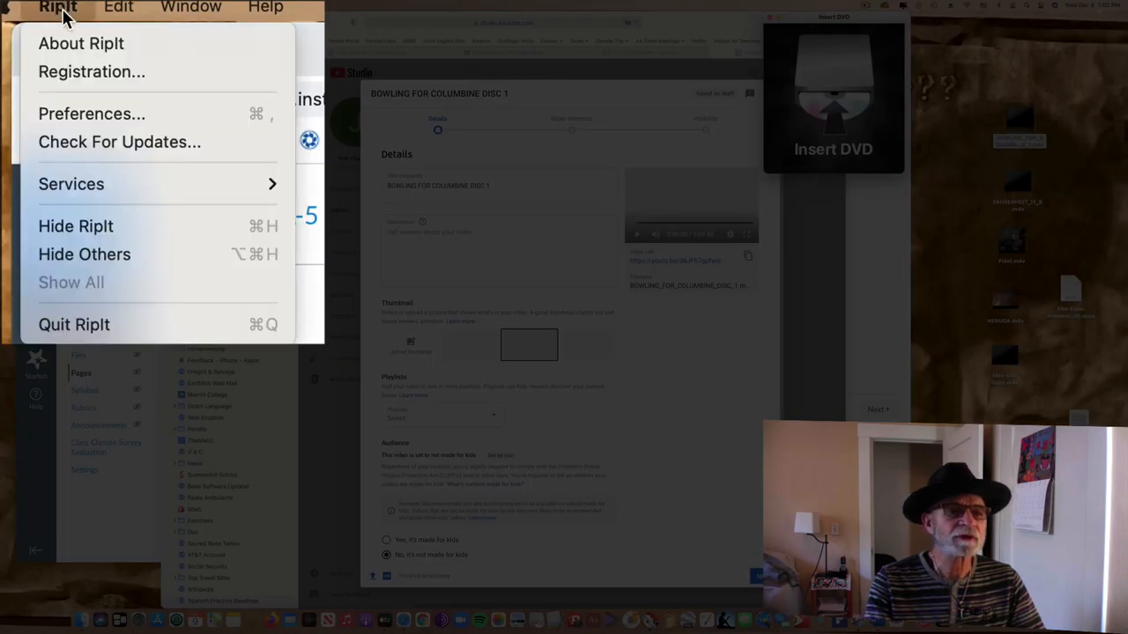
Review RipIt's Compress preferences: High Quality M4V, separate episodes, import into iTunes
left_click(95, 114)
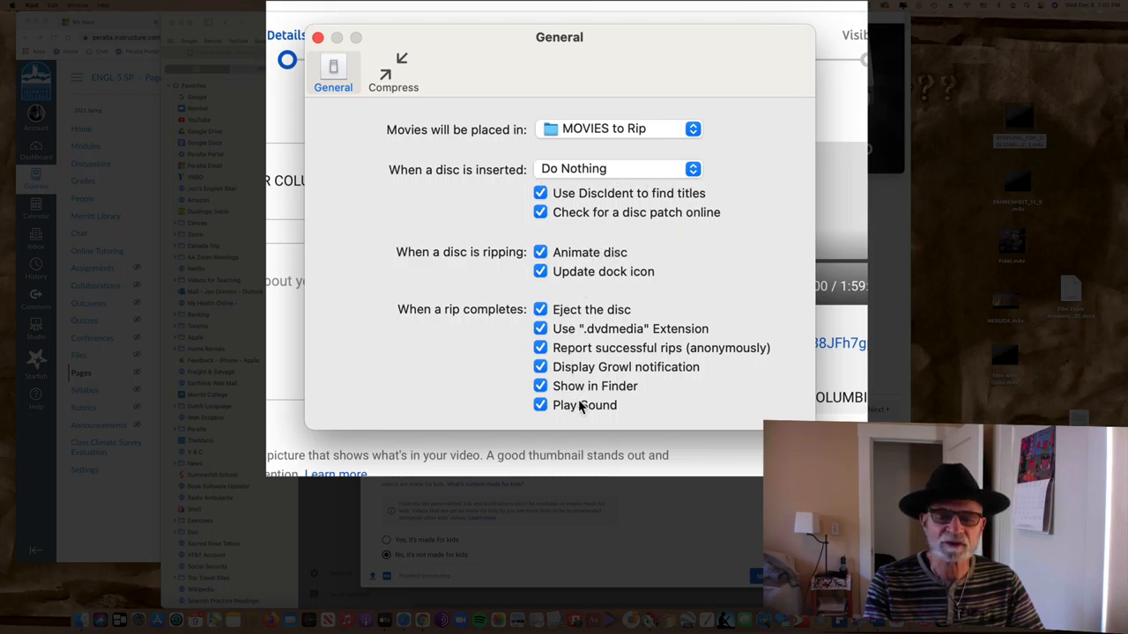
left_click(393, 70)
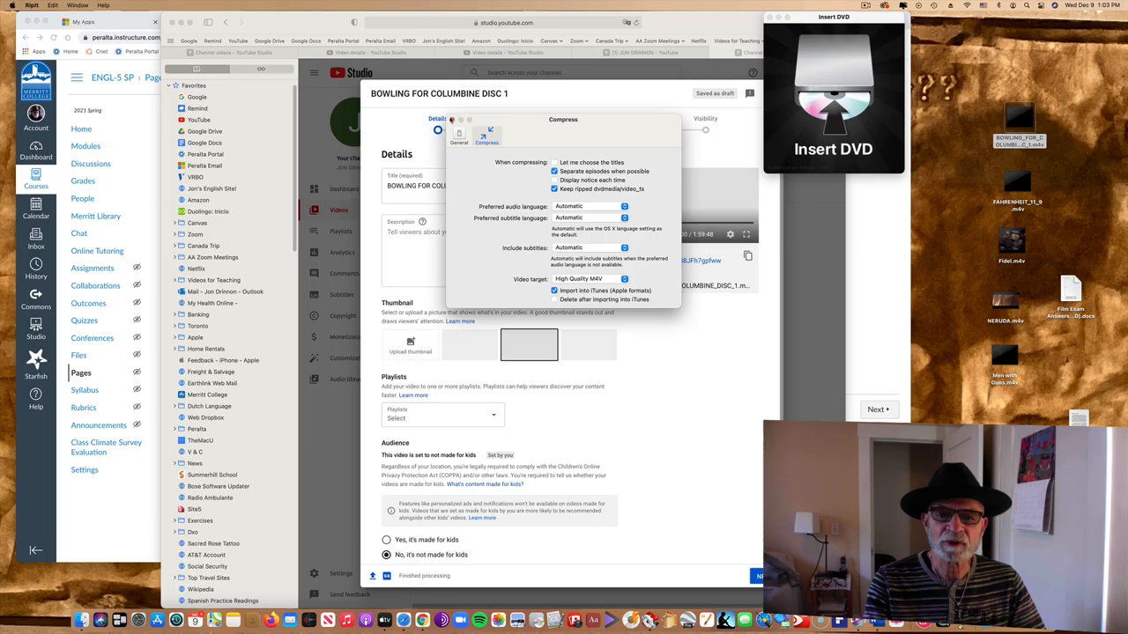
Close RipIt preferences, browse the Apple TV Home Videos library, and close it again
left_click(451, 119)
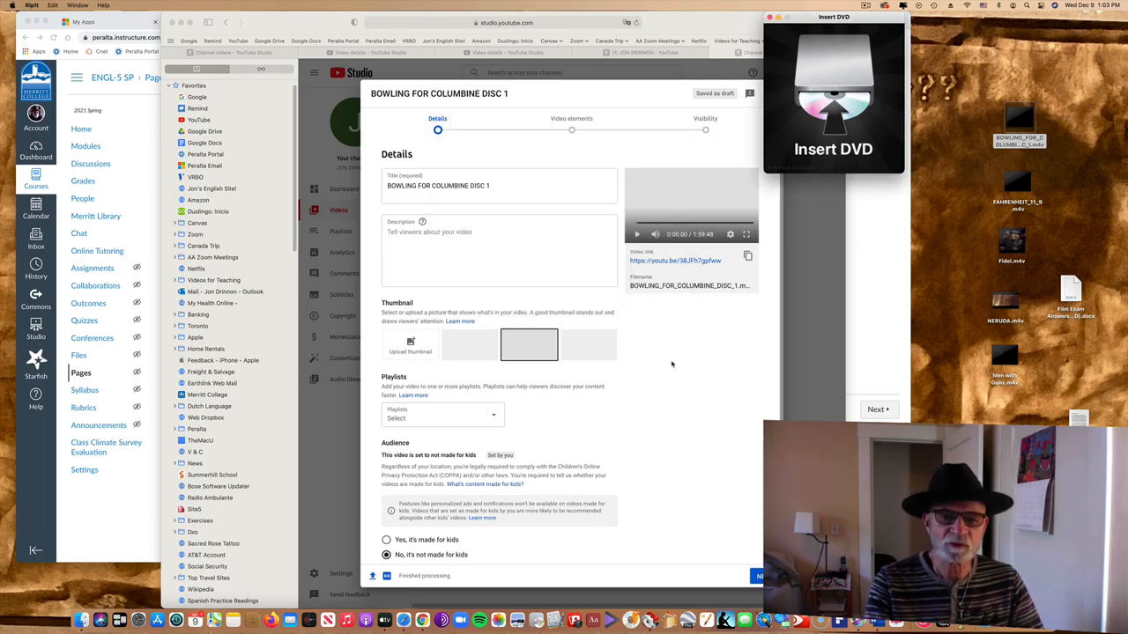
left_click(382, 619)
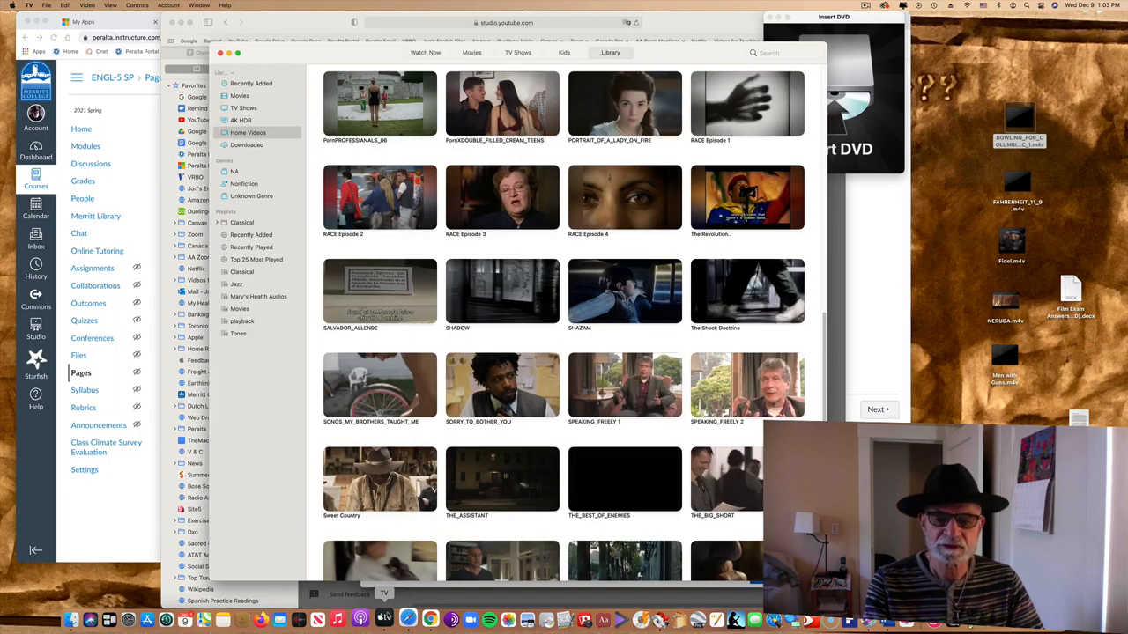
scroll(529, 352, "up", 15)
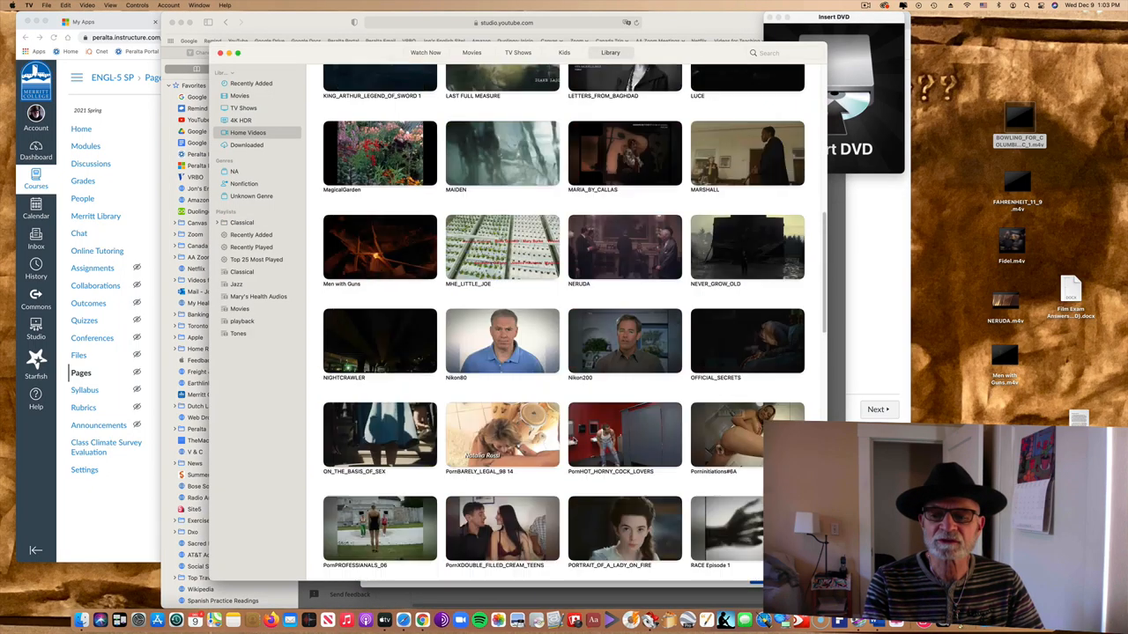
scroll(574, 439, "down", 2)
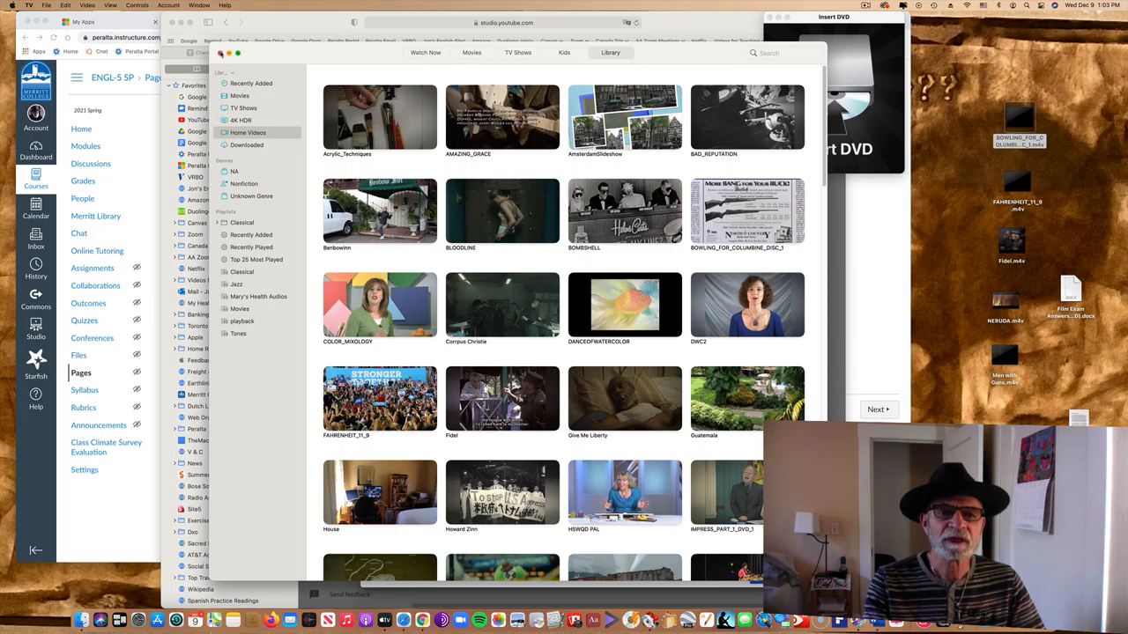
left_click(220, 53)
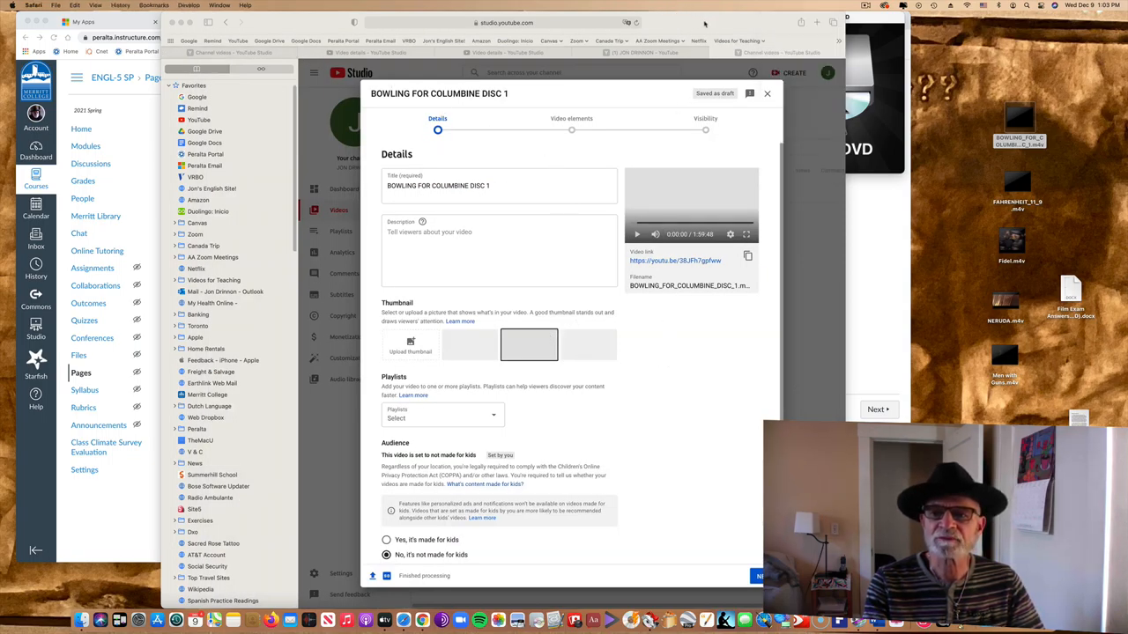
left_click_drag(676, 10, 597, 10)
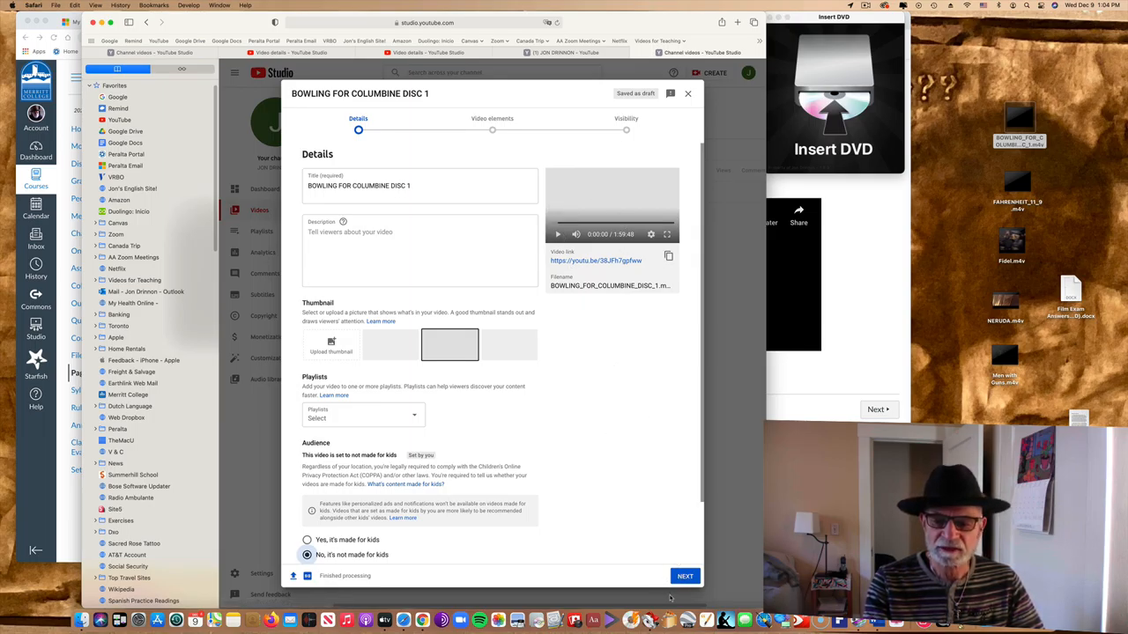
Advance the BOWLING FOR COLUMBINE DISC 1 upload to Visibility, choose Unlisted, and save
left_click(685, 576)
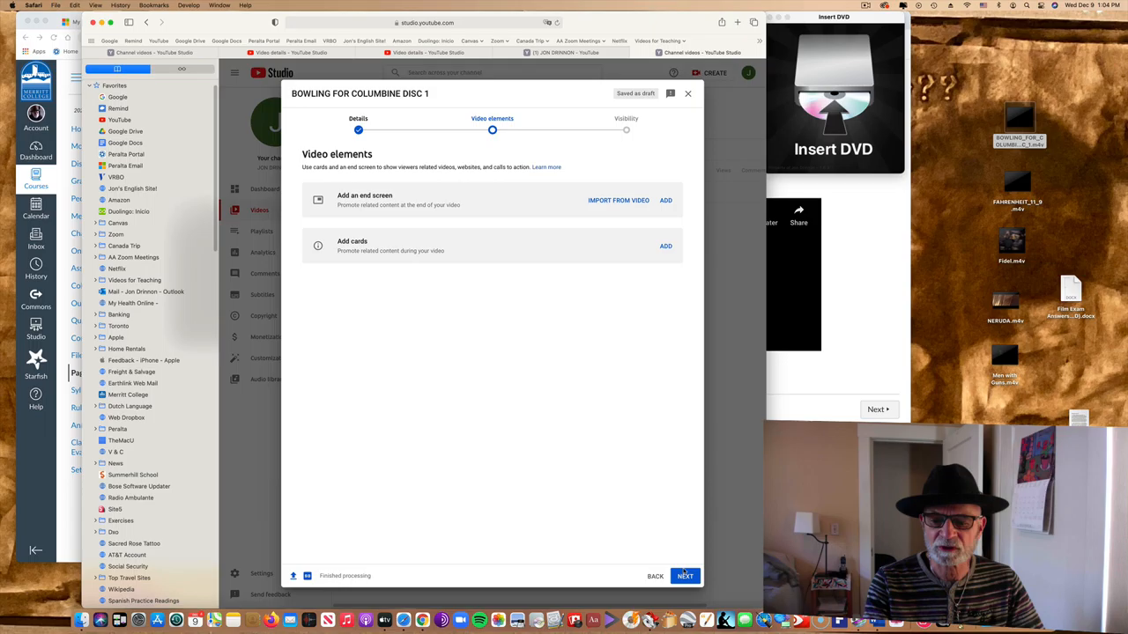
left_click(685, 577)
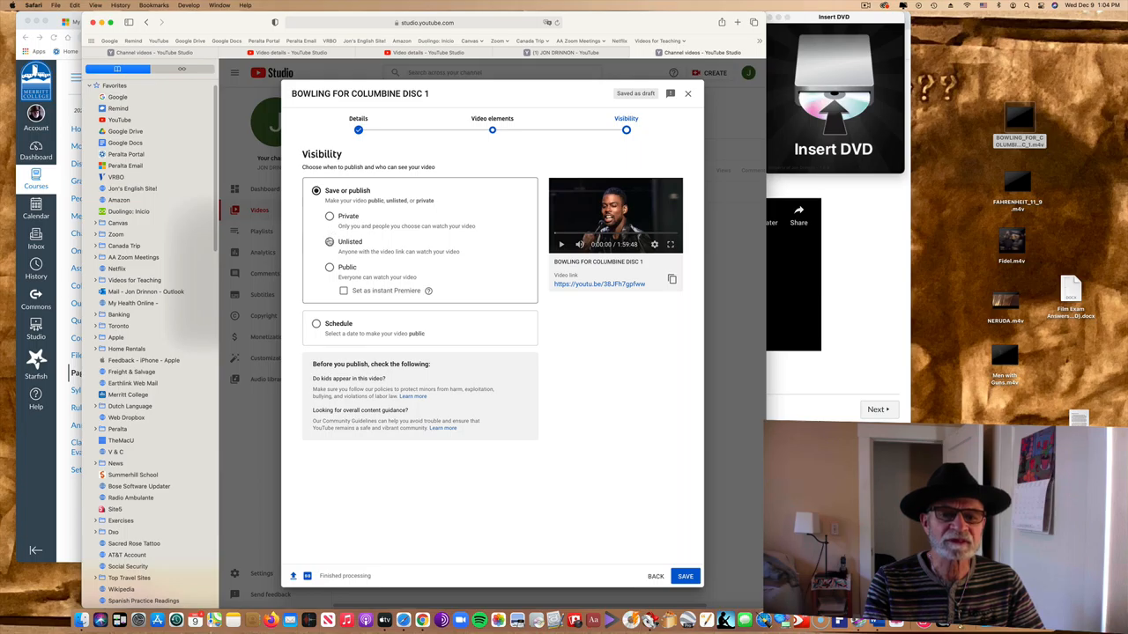
left_click(330, 242)
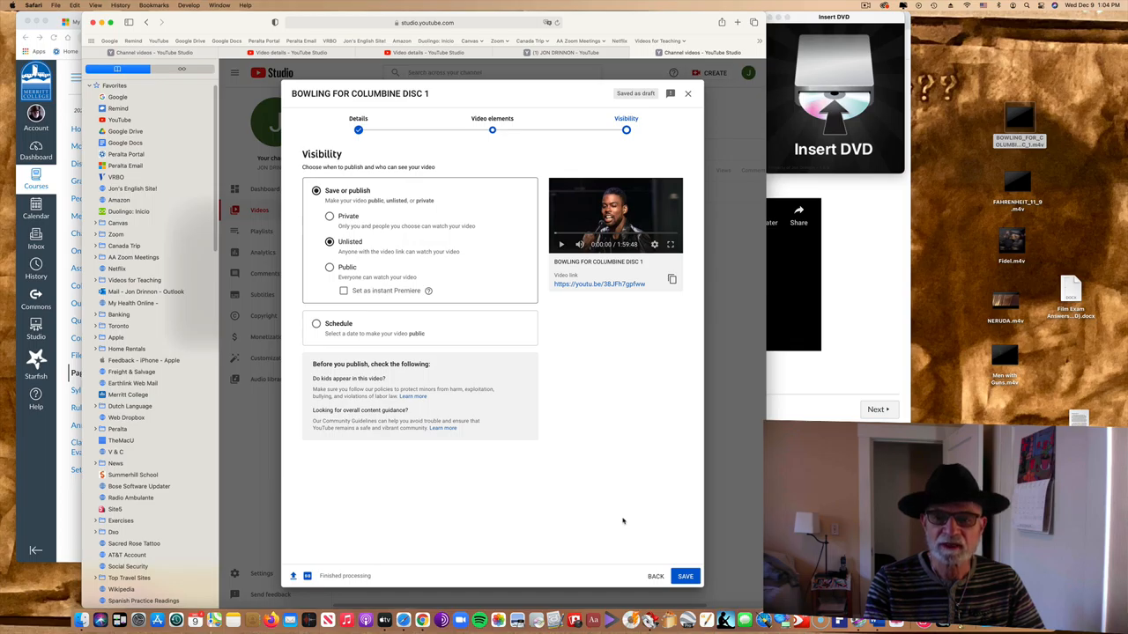
left_click(685, 576)
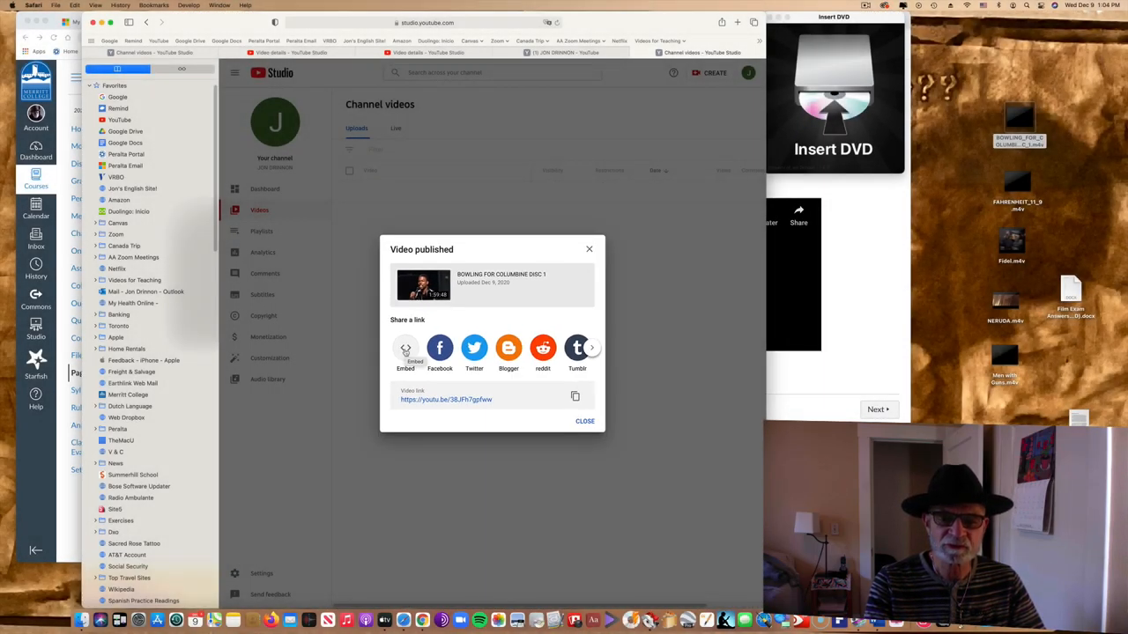
Copy the published video's embed code from the Video published dialog
left_click(405, 350)
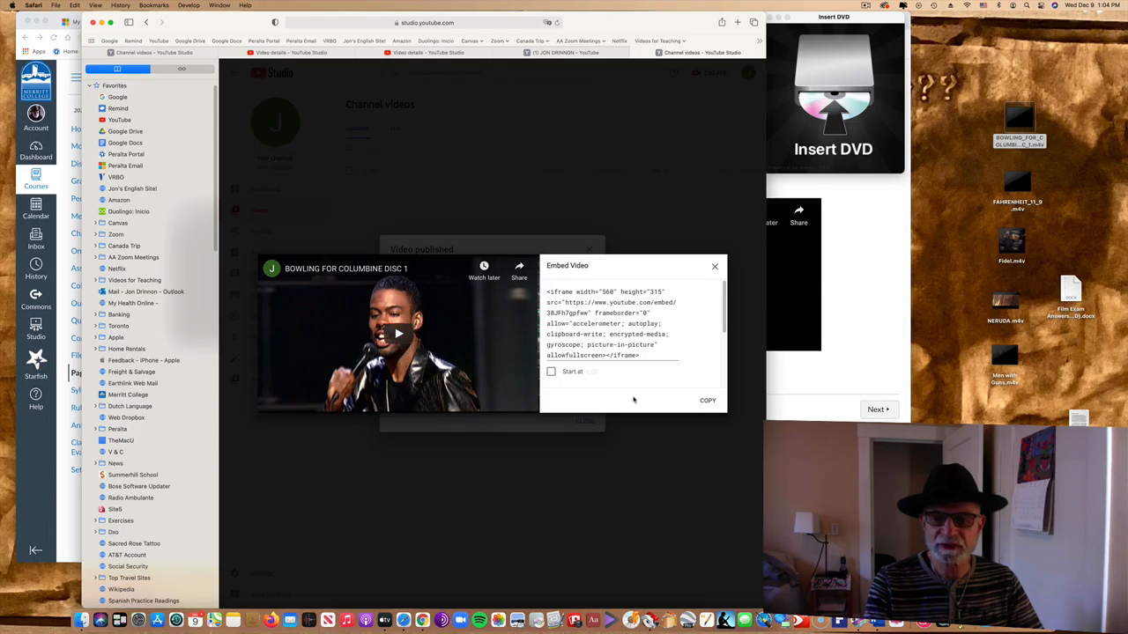
left_click(707, 401)
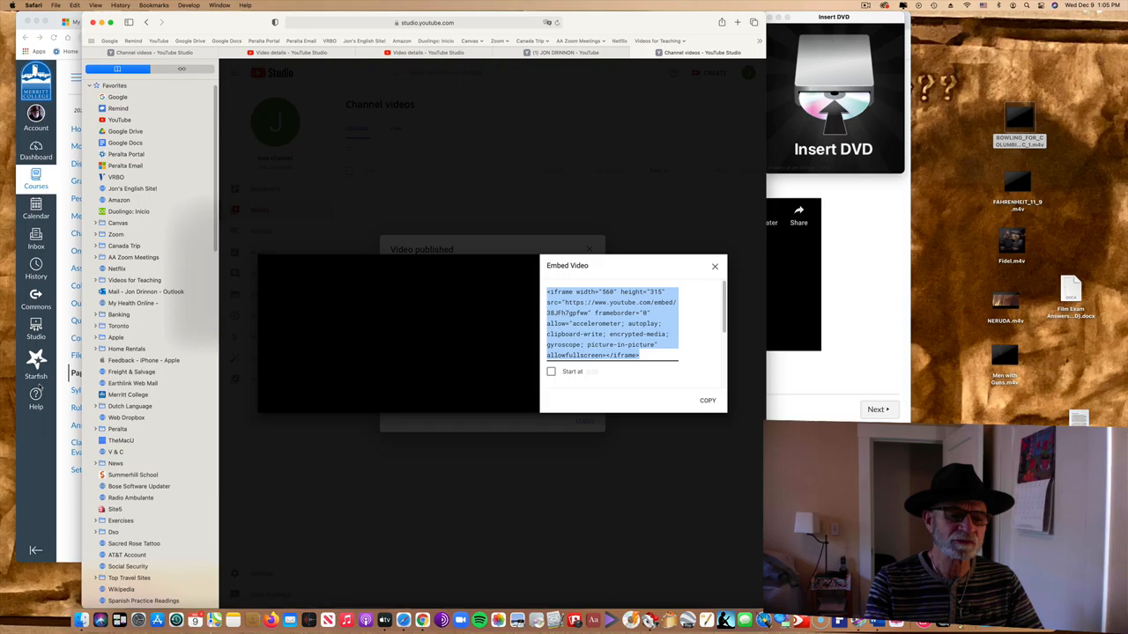
Bring the Canvas window forward and show the course Modules list
left_click(44, 447)
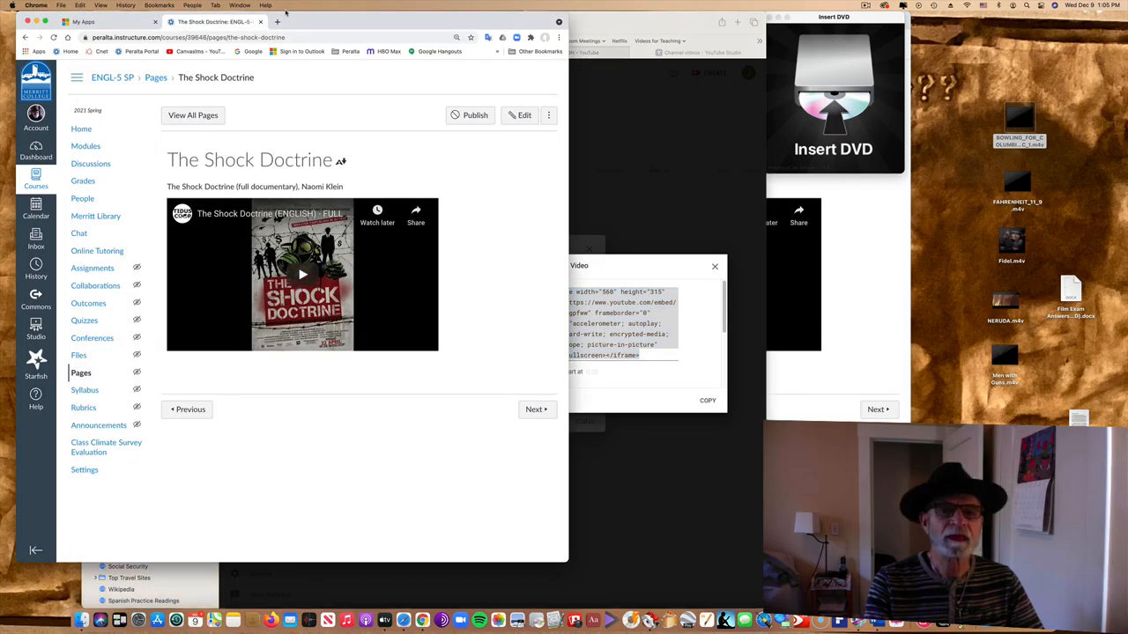
left_click_drag(305, 21, 462, 21)
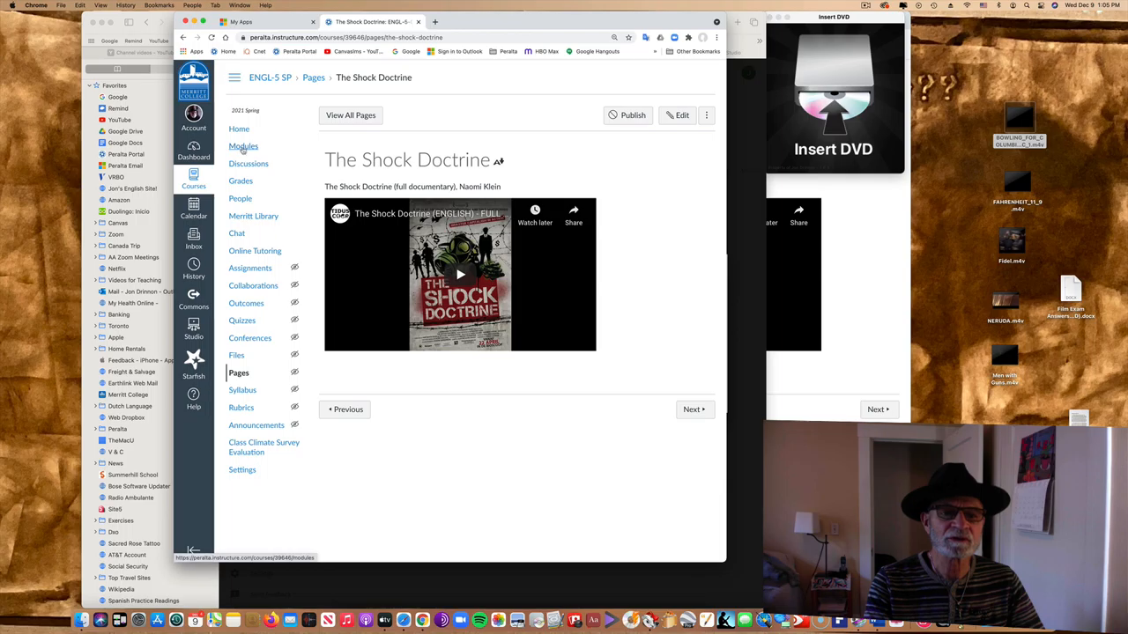
left_click(243, 146)
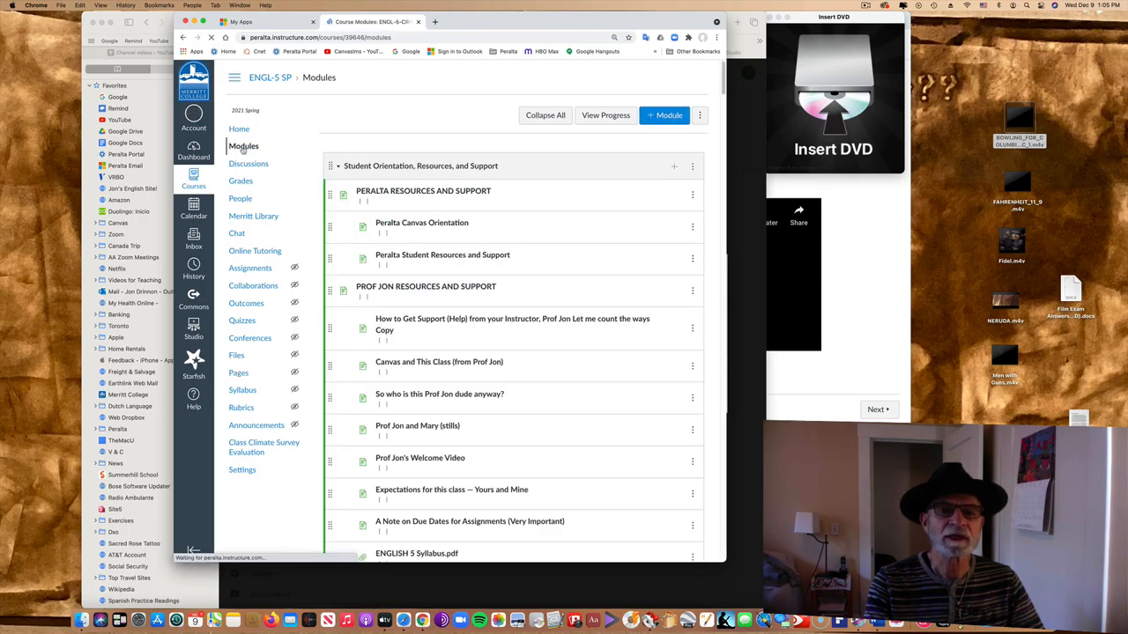
scroll(291, 178, "down", 10)
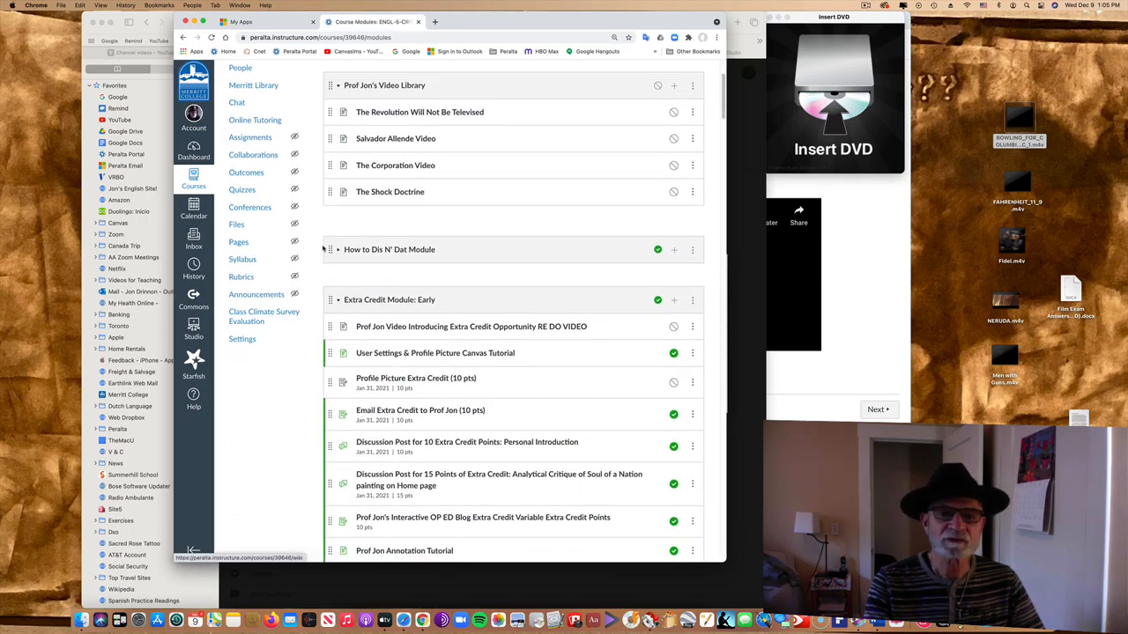
scroll(414, 217, "up", 1)
scroll(414, 217, "up", 1)
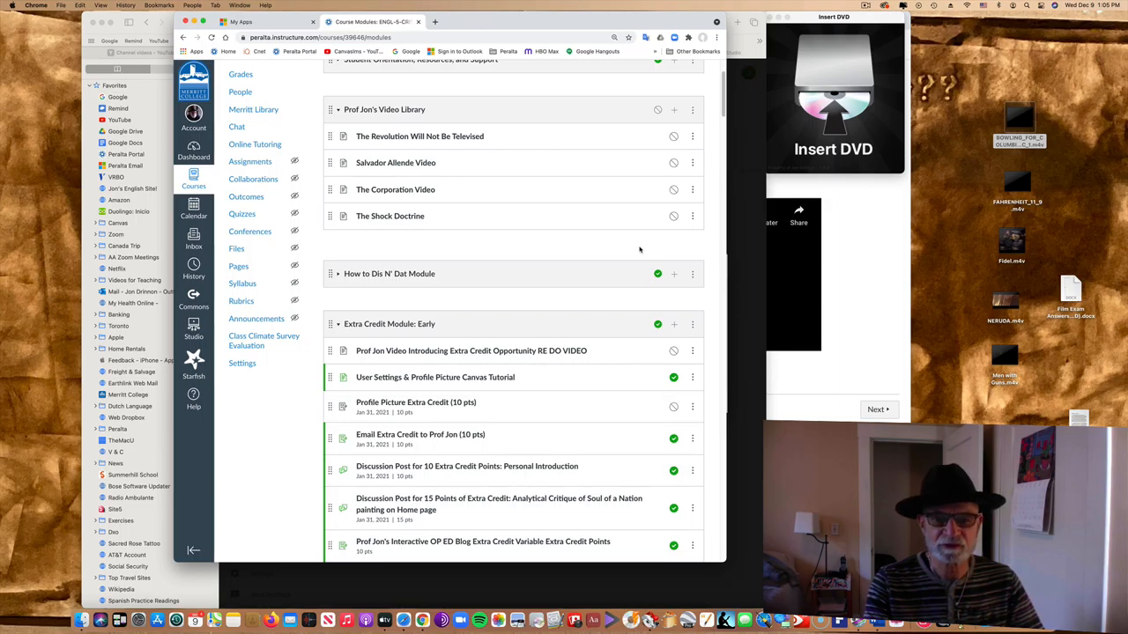
Add a new page 'Bowling for Columbine, Michael Moore' to Prof Jon's Video Library module
left_click(675, 111)
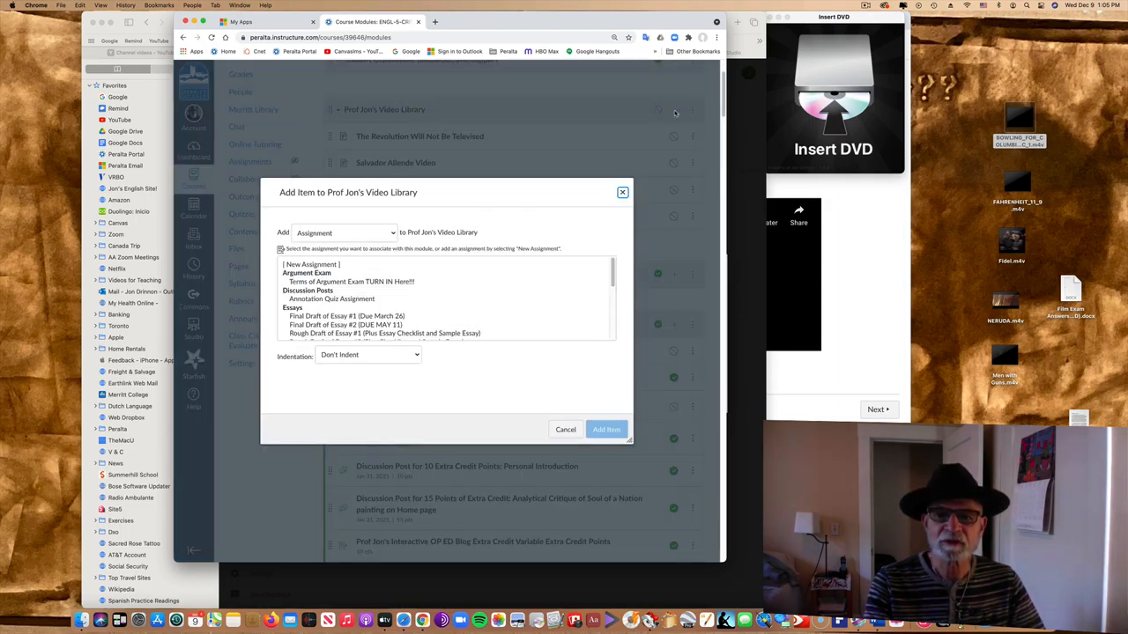
left_click(376, 236)
left_click(344, 268)
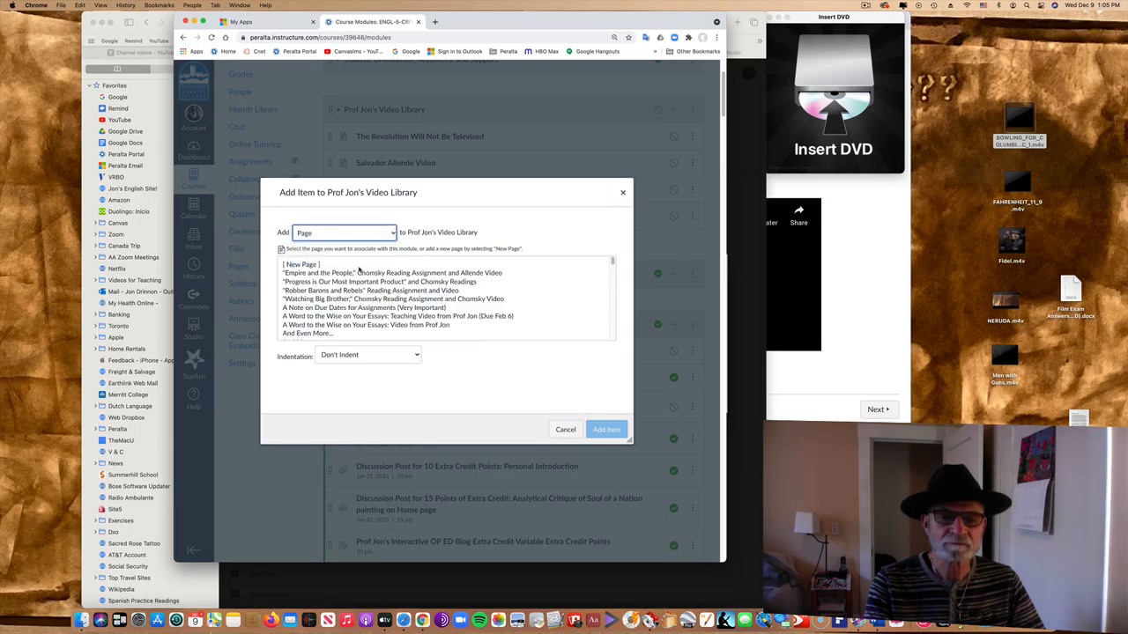
left_click(301, 264)
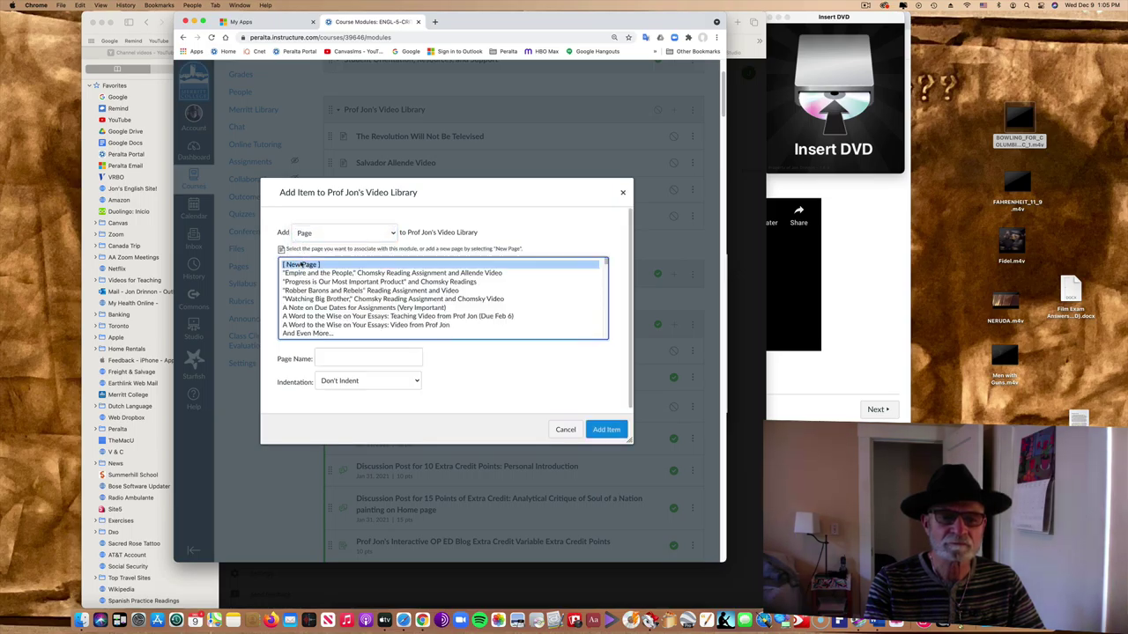
left_click(350, 357)
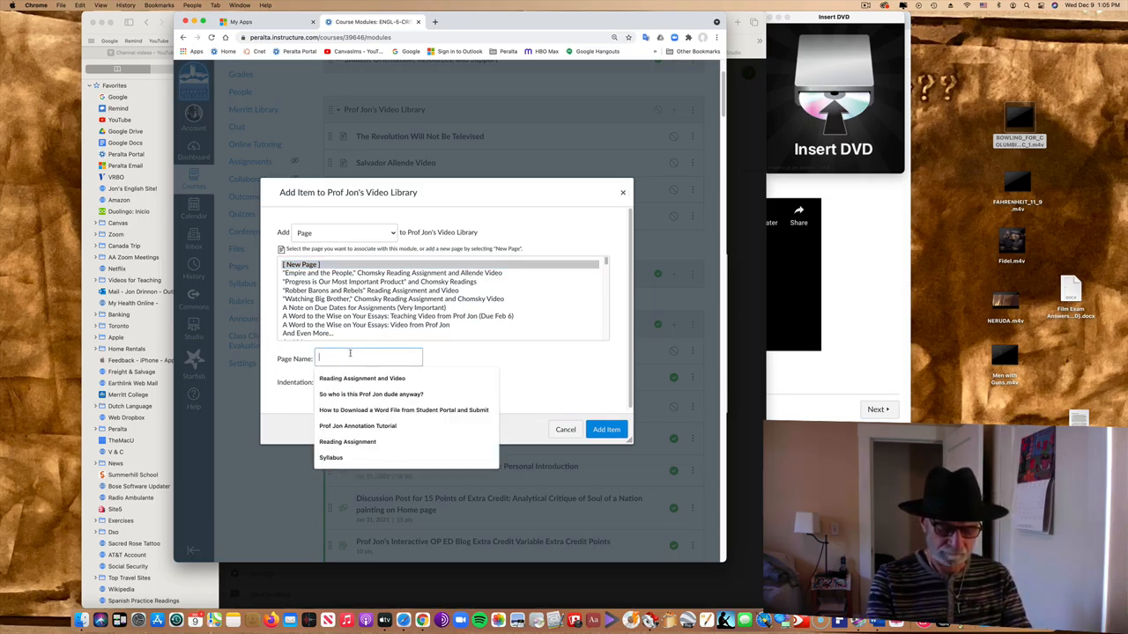
type("Bowling")
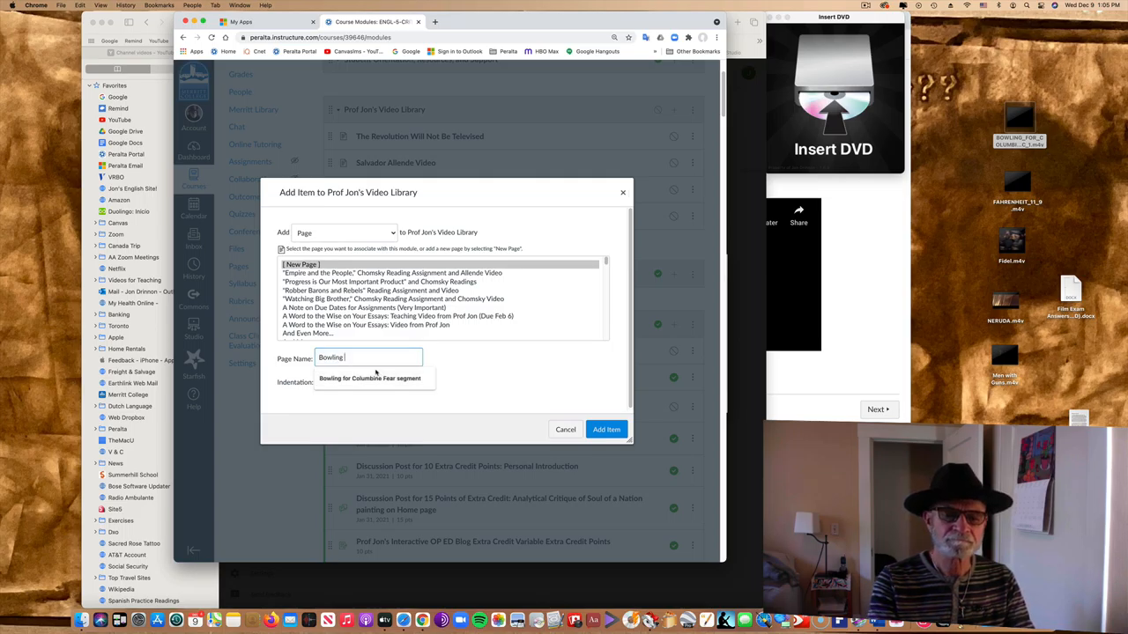
type(" for Col")
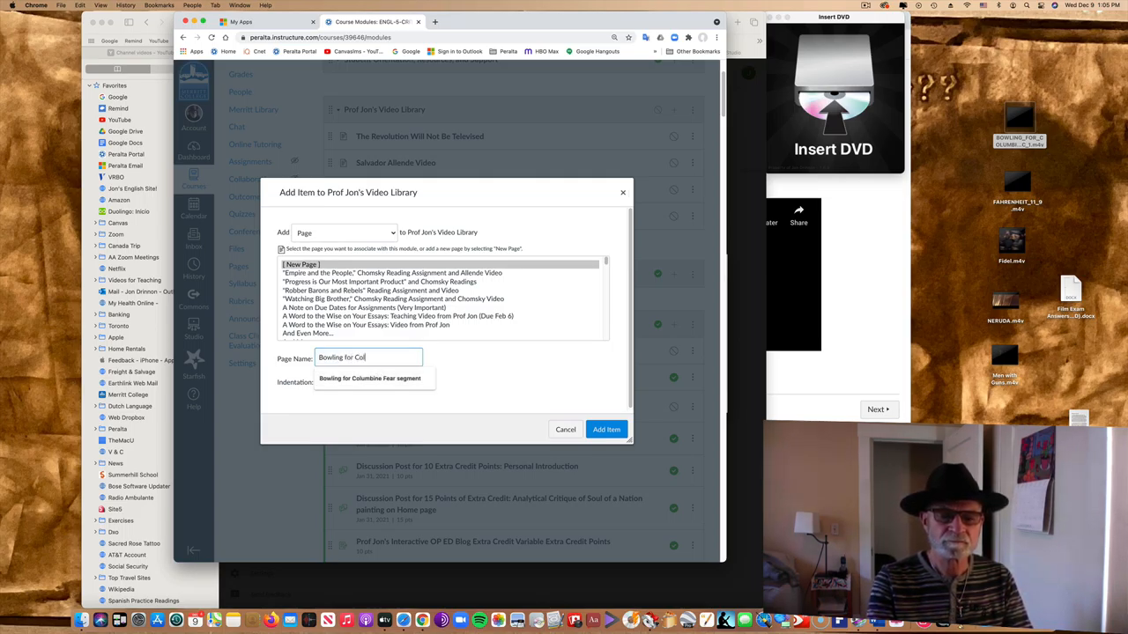
type("um")
type(" ,")
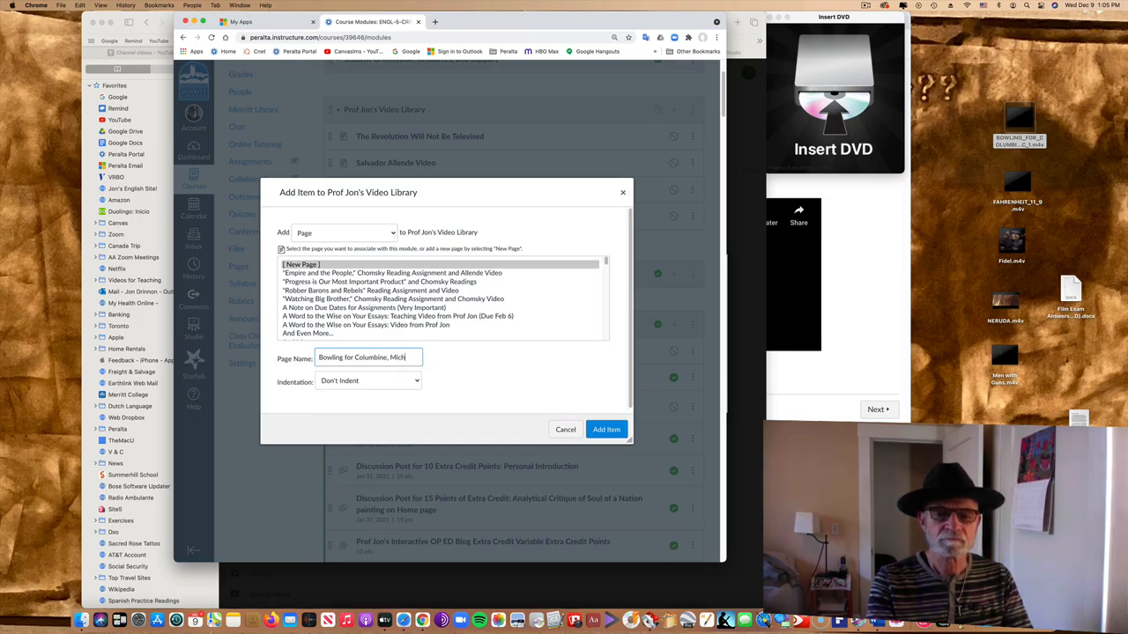
type("Moore")
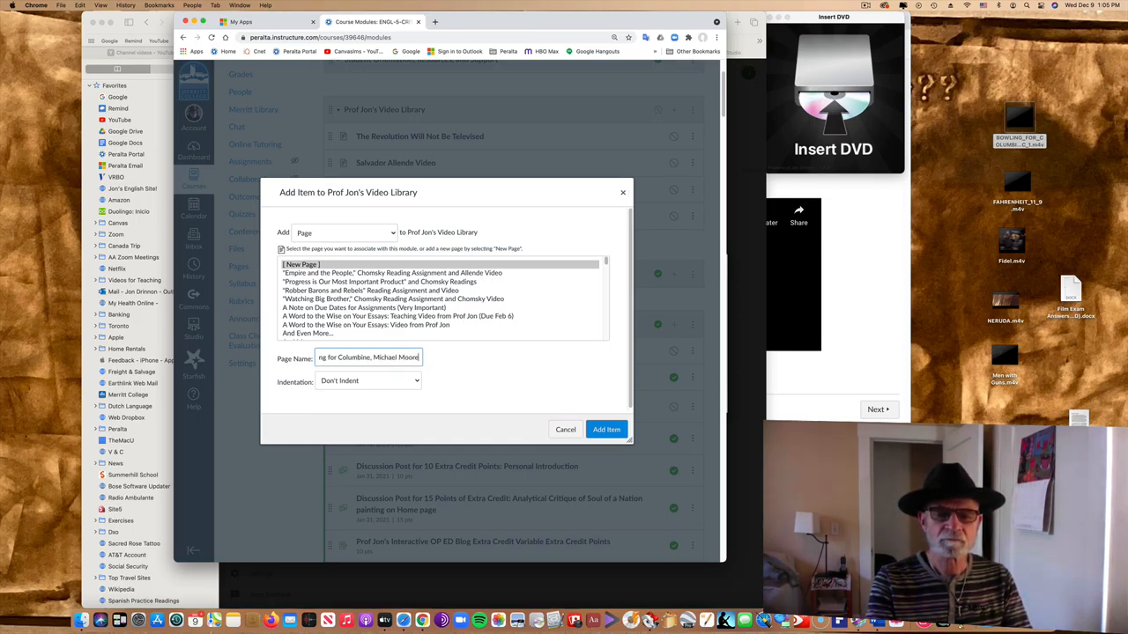
left_click(605, 430)
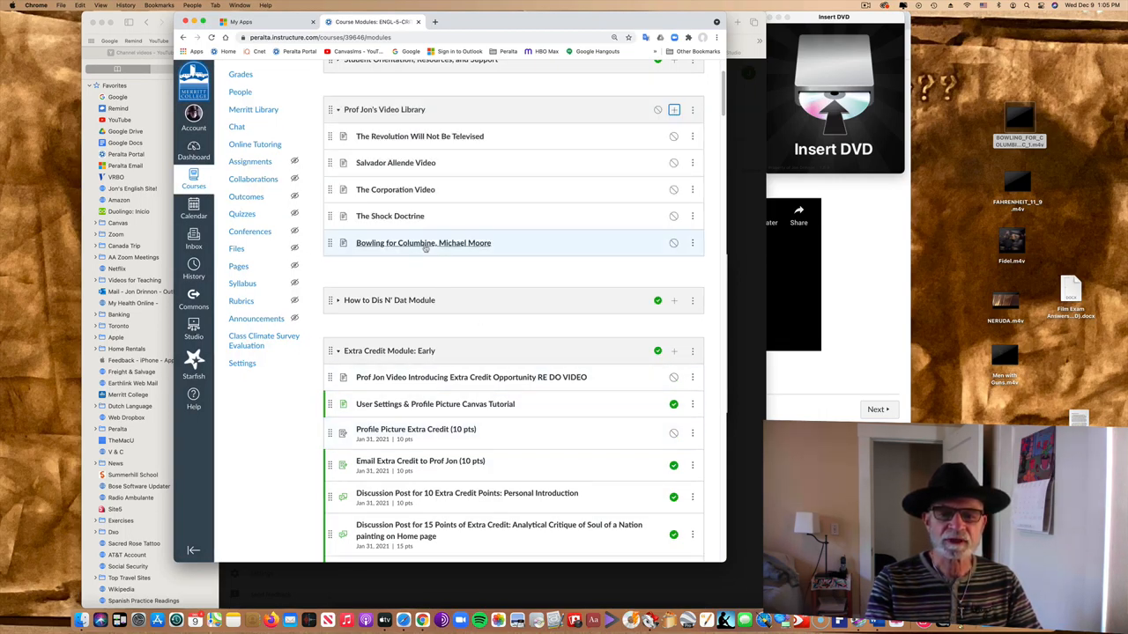
Edit the new page, entering the heading 'Bowling for Columbine,' with blank lines beneath
left_click(412, 243)
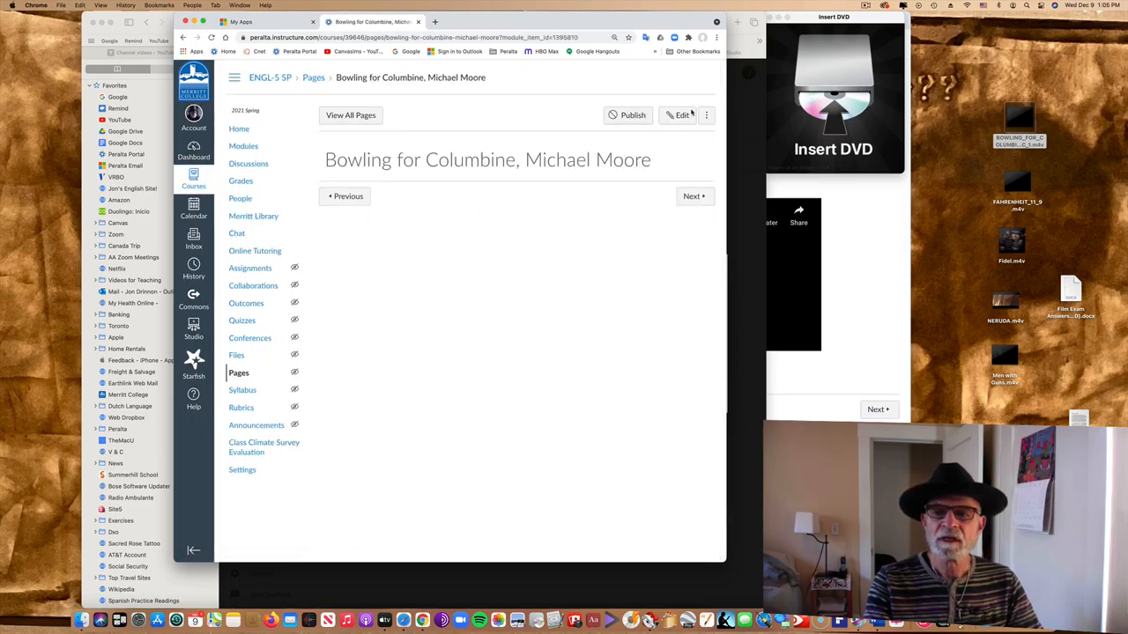
left_click(682, 116)
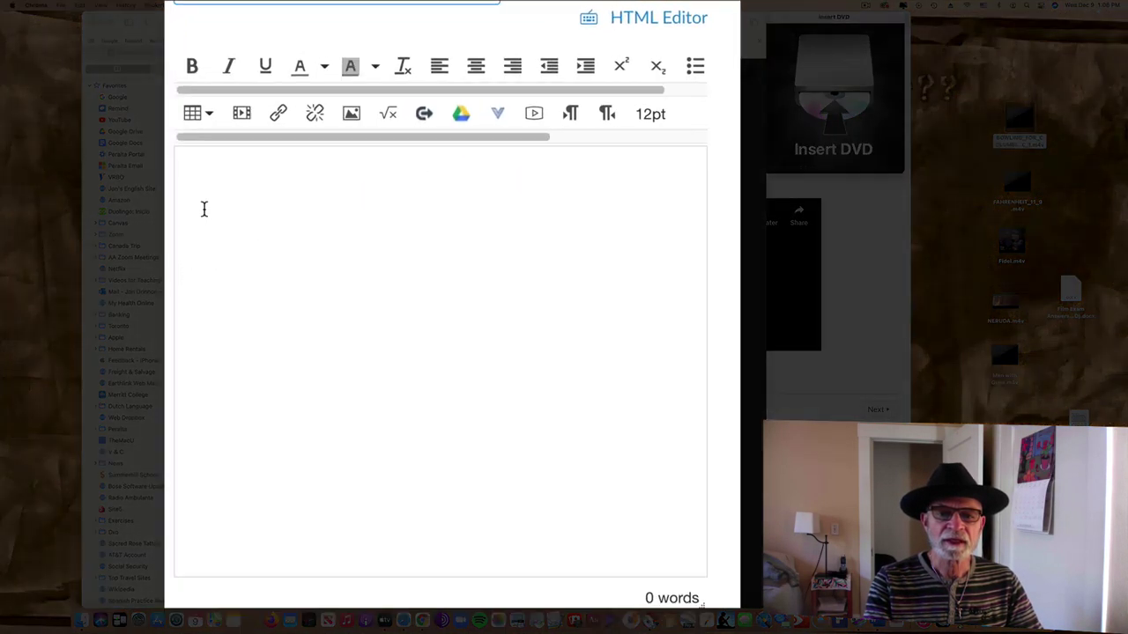
left_click(303, 200)
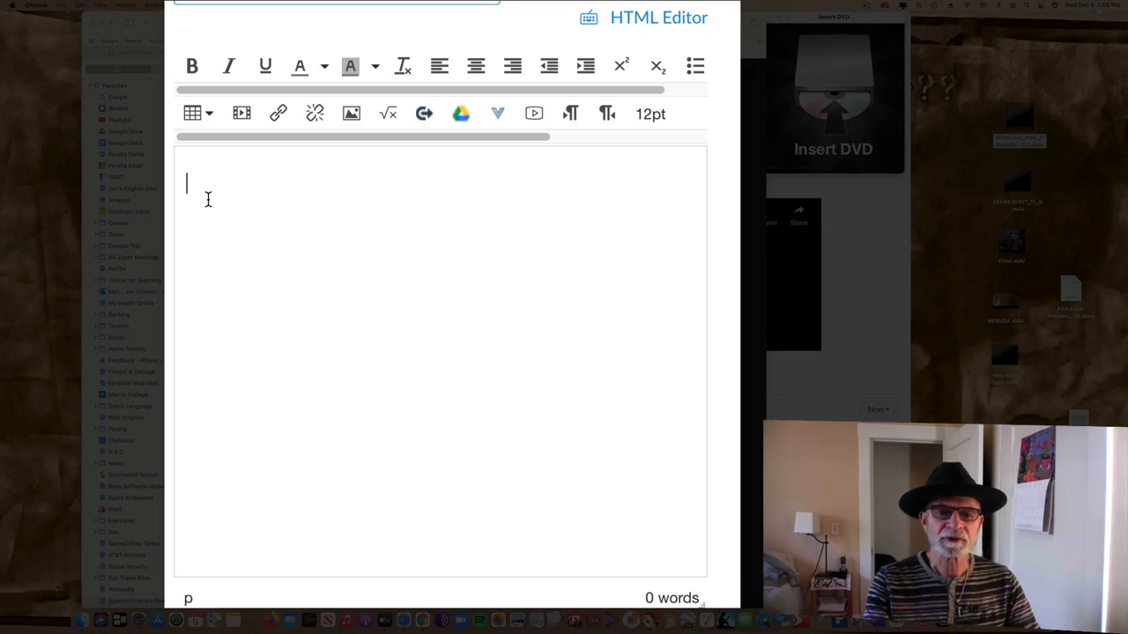
type("Bowl")
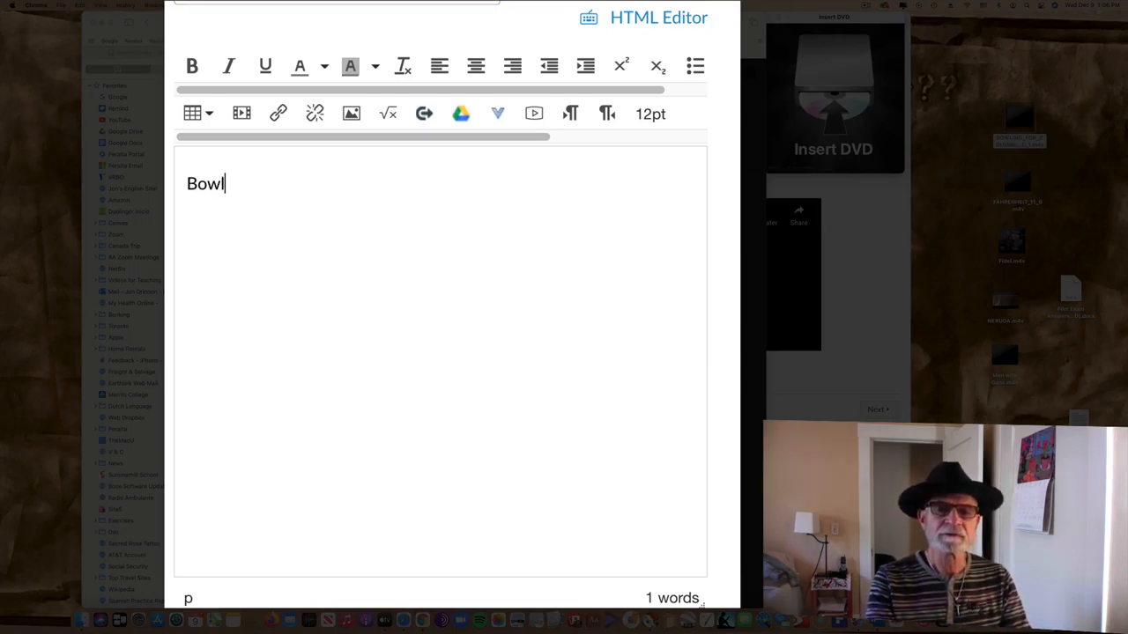
type("ing for Co")
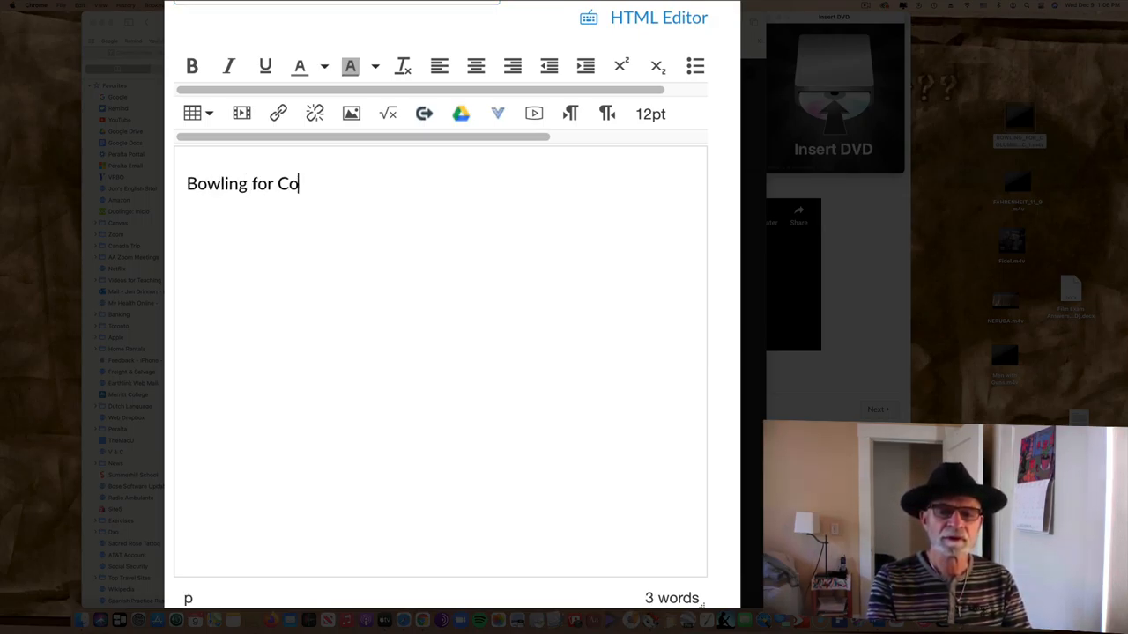
type("lu")
type("lu")
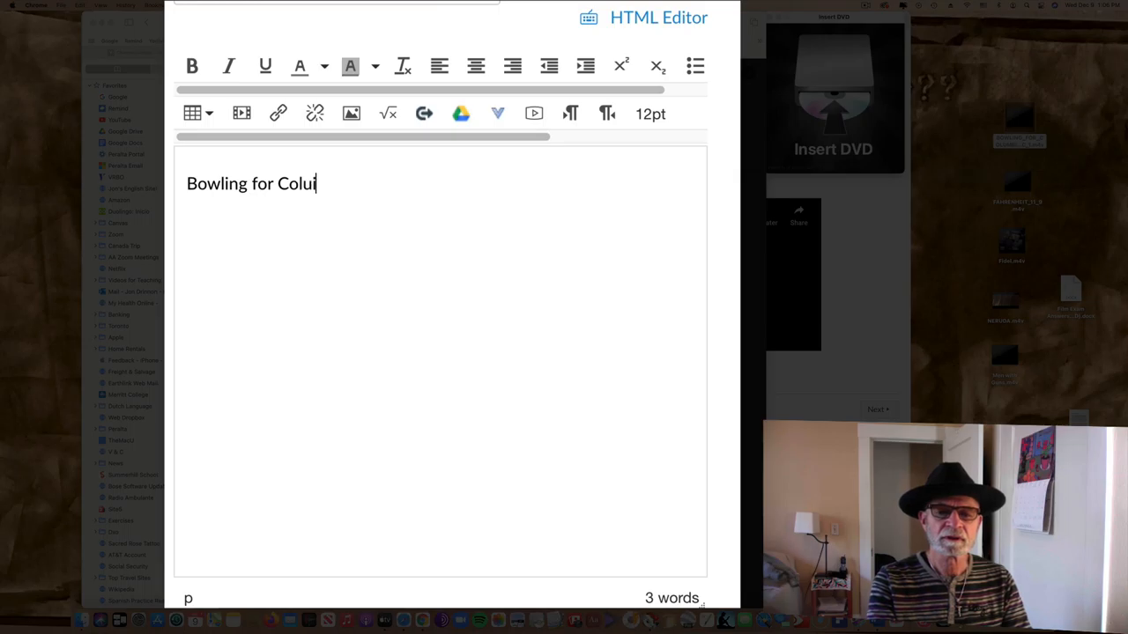
type("m")
key("BackSpace")
type("mbine")
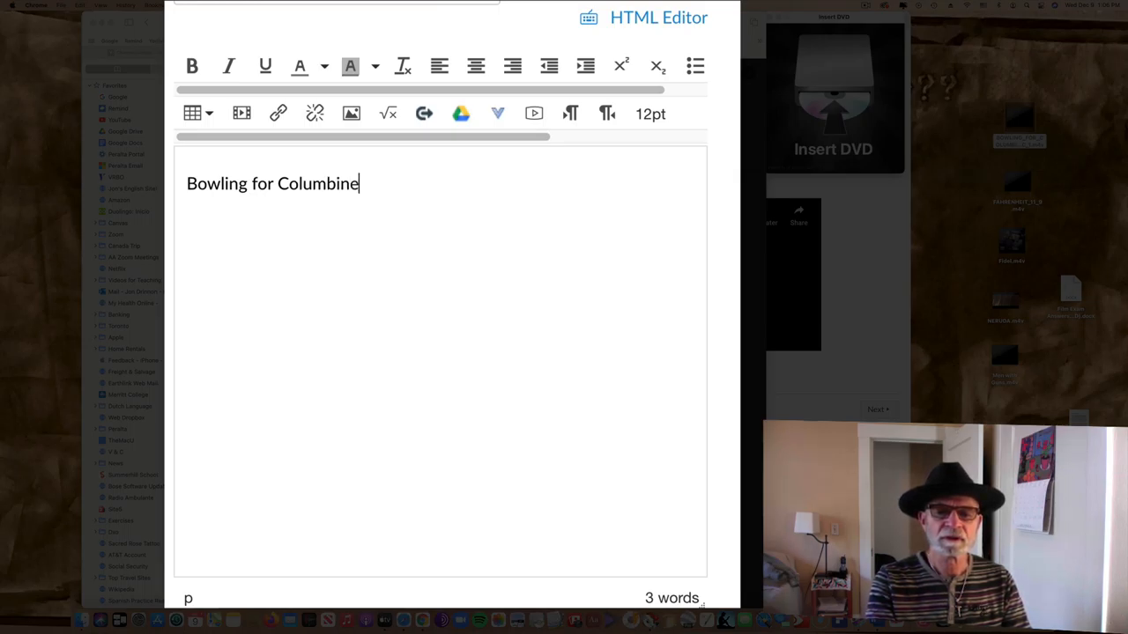
key("Return")
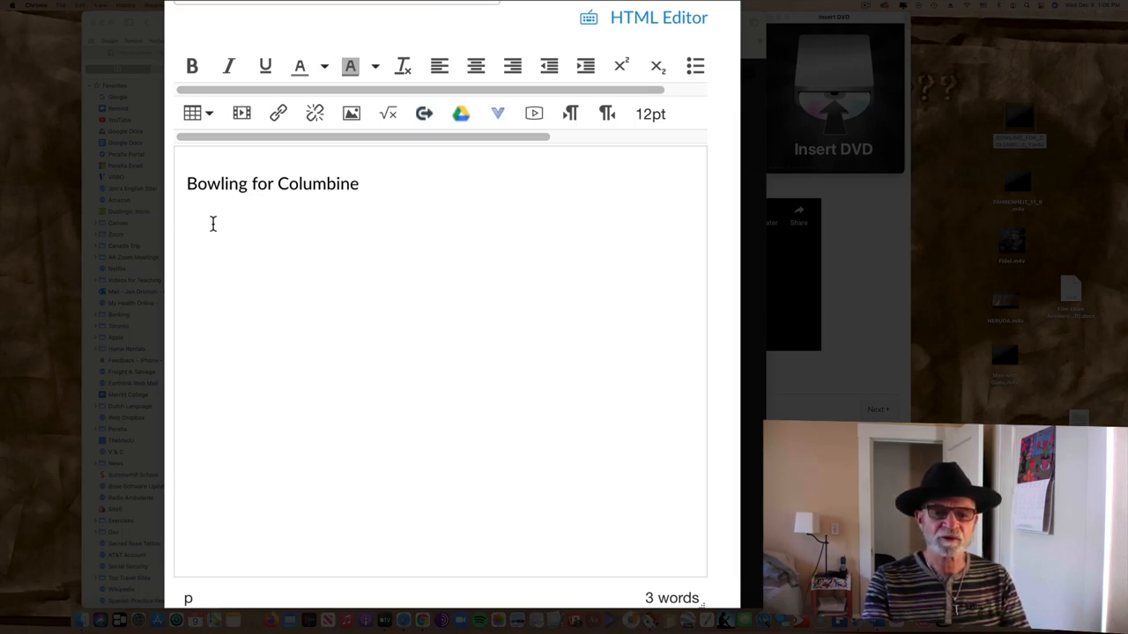
key("Return")
key("Return")
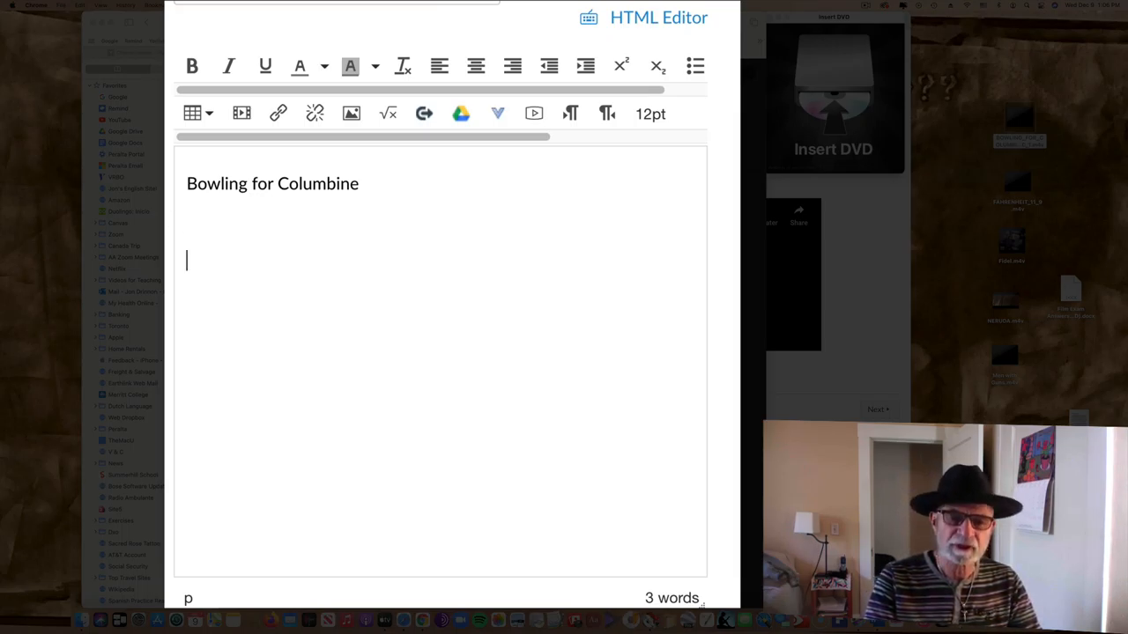
left_click(201, 234)
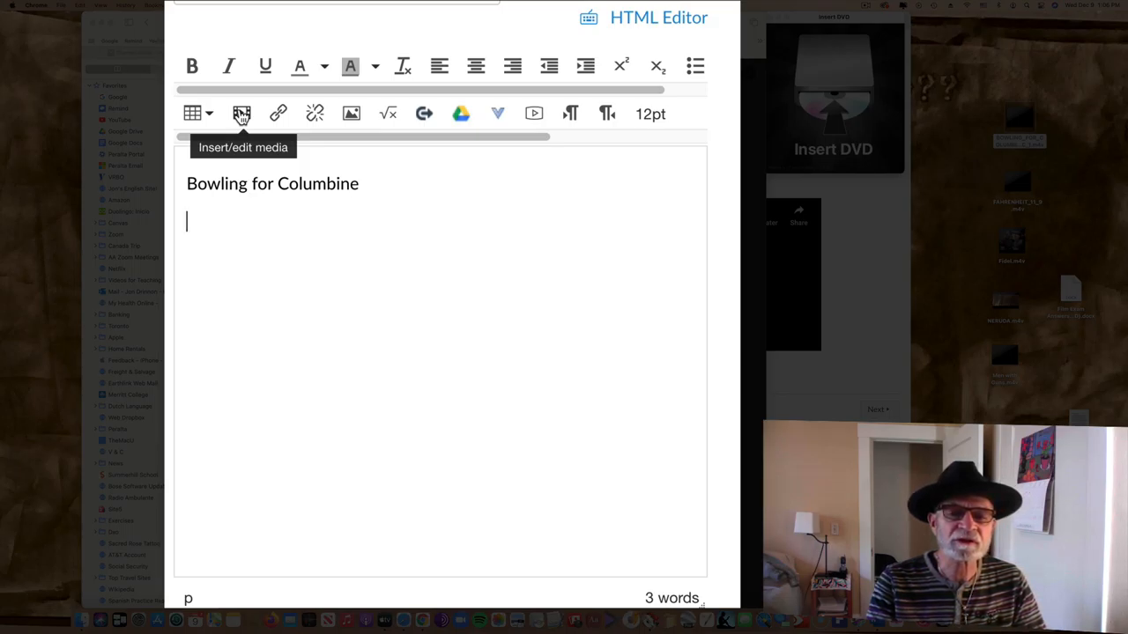
Insert the pasted YouTube iframe embed code as media into the page body
left_click(242, 115)
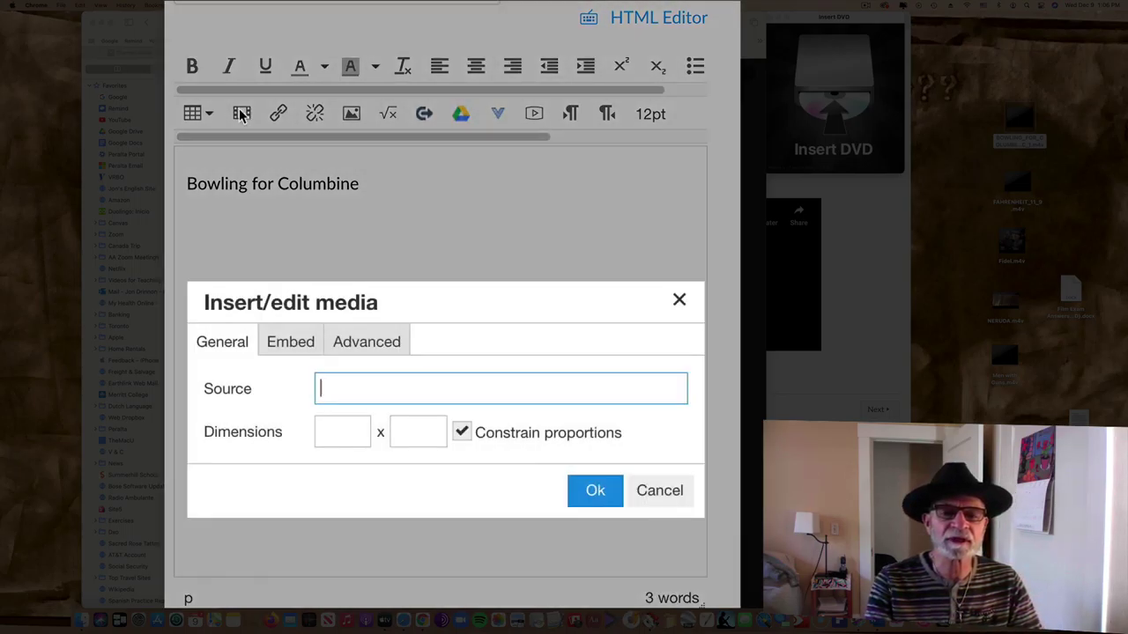
left_click(291, 342)
left_click(259, 420)
key("super+v")
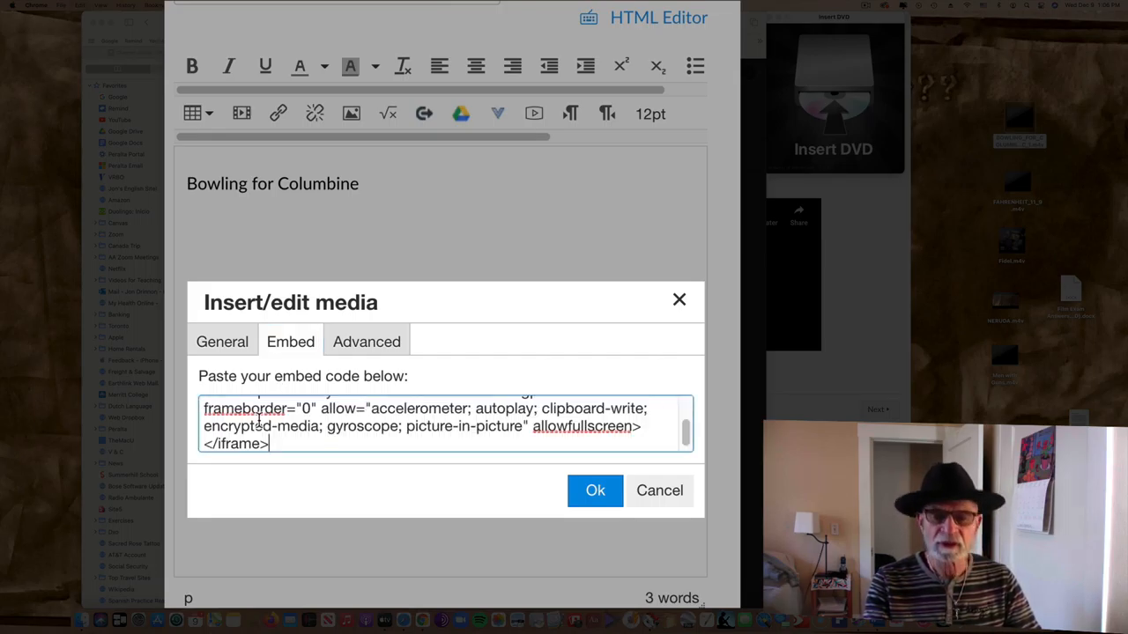
left_click(595, 491)
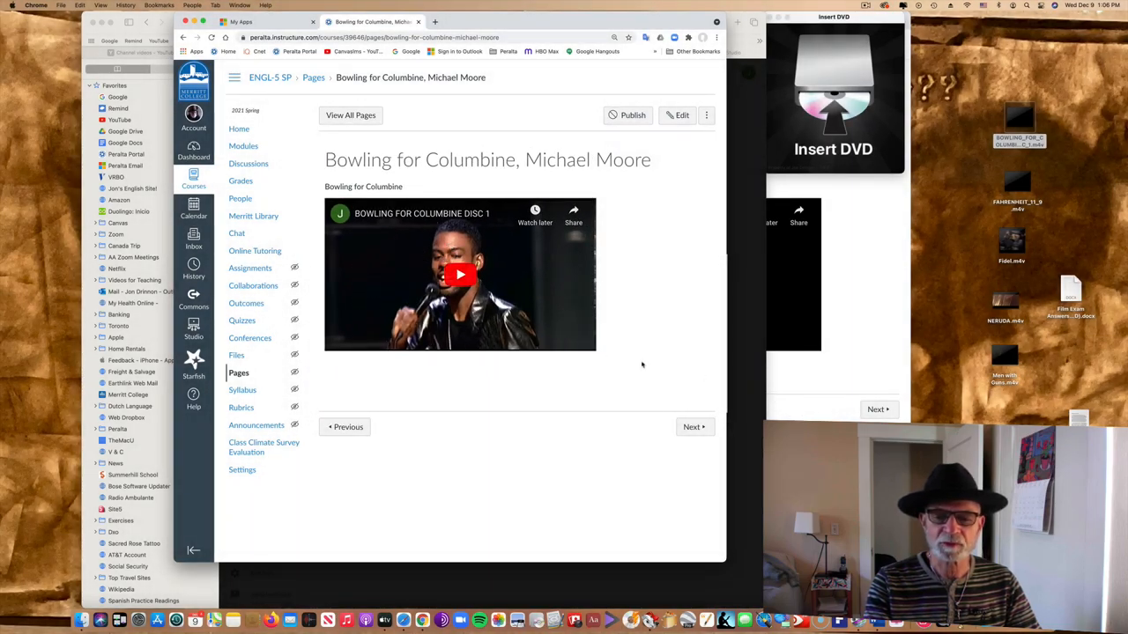
Back in YouTube Studio, close the Embed Video panel and follow the published video's link
left_click(776, 264)
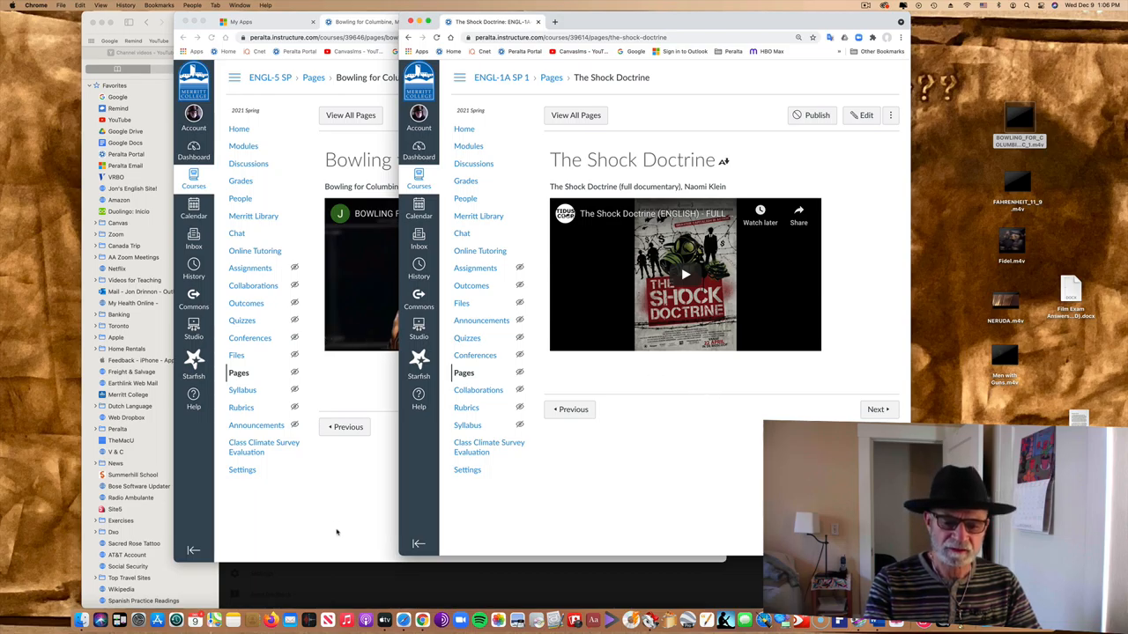
left_click(348, 597)
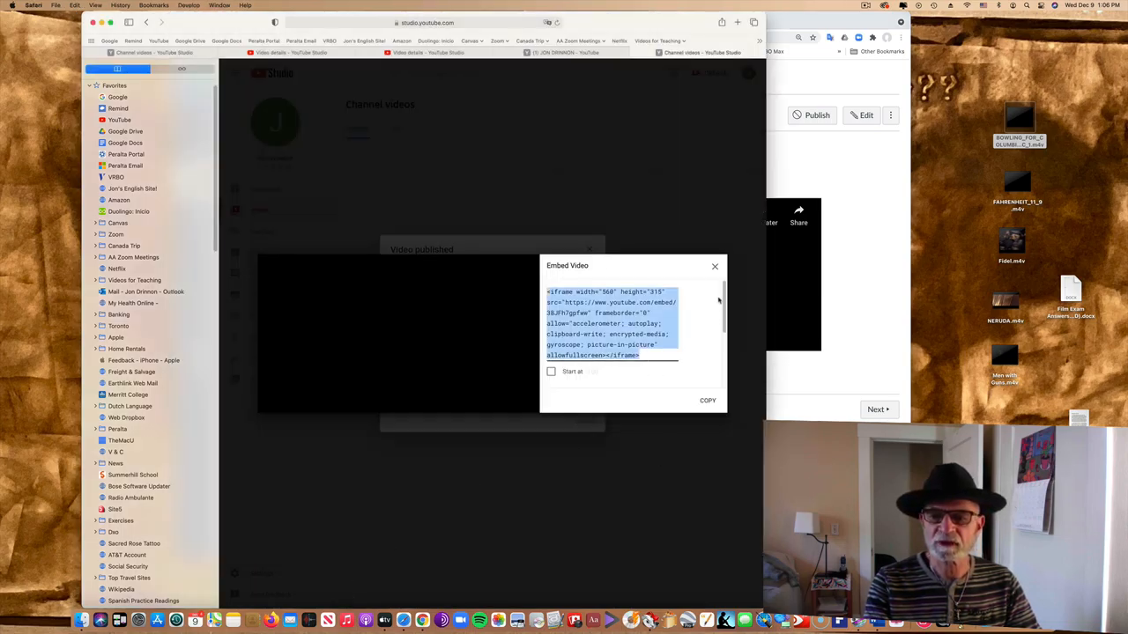
left_click(715, 267)
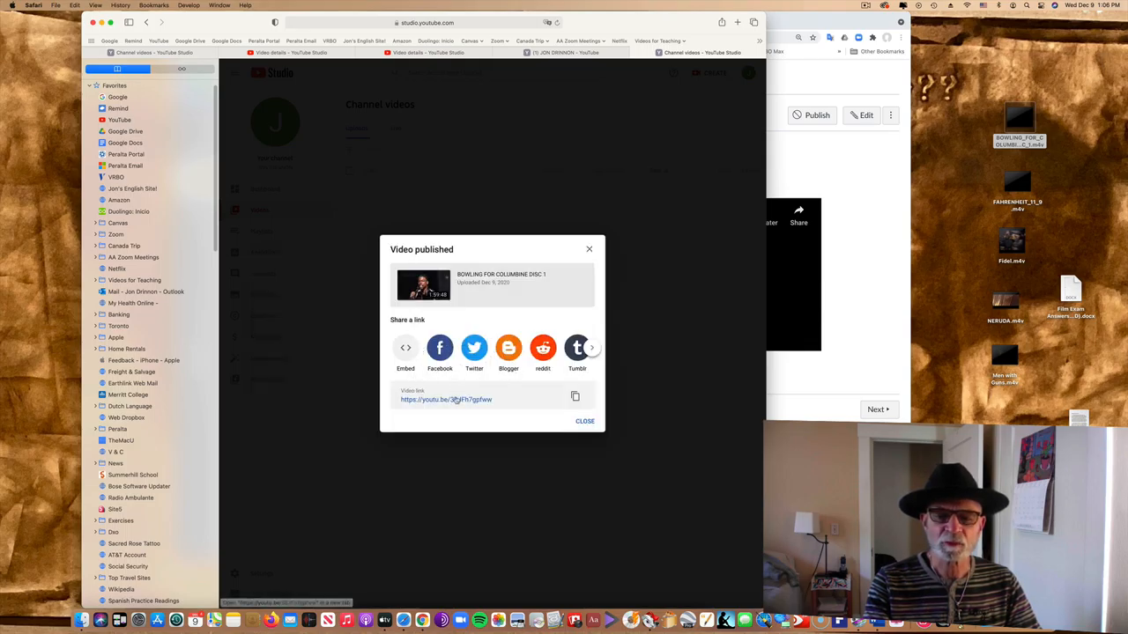
left_click(456, 400)
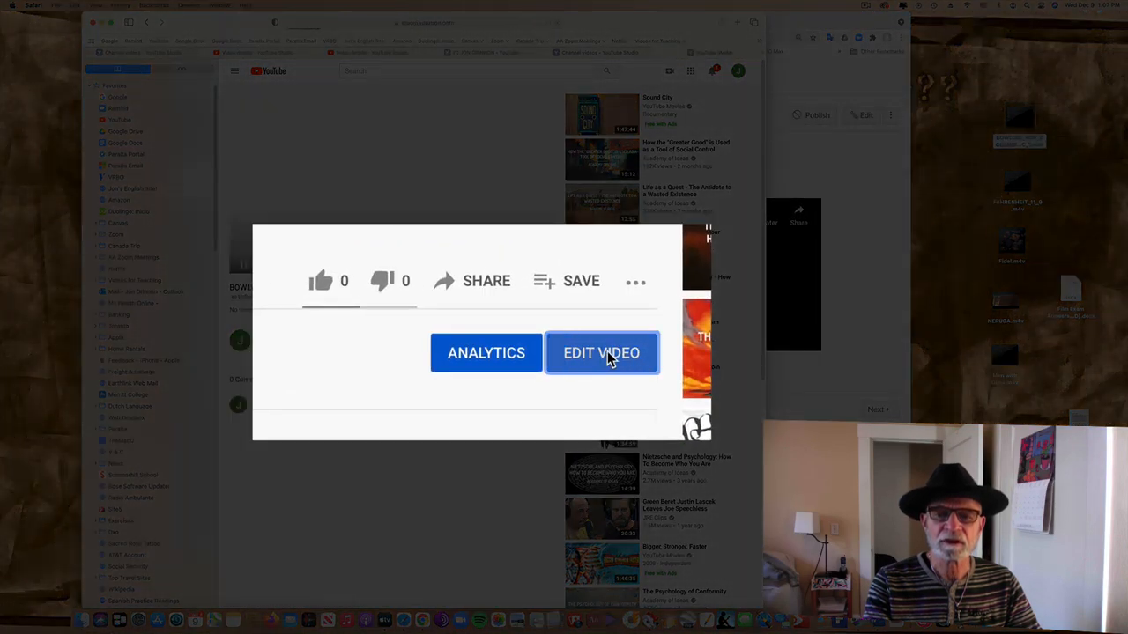
Give the Disc 1 video the first suggested still as thumbnail and description 'Bowling for Columbine', then save
left_click(610, 358)
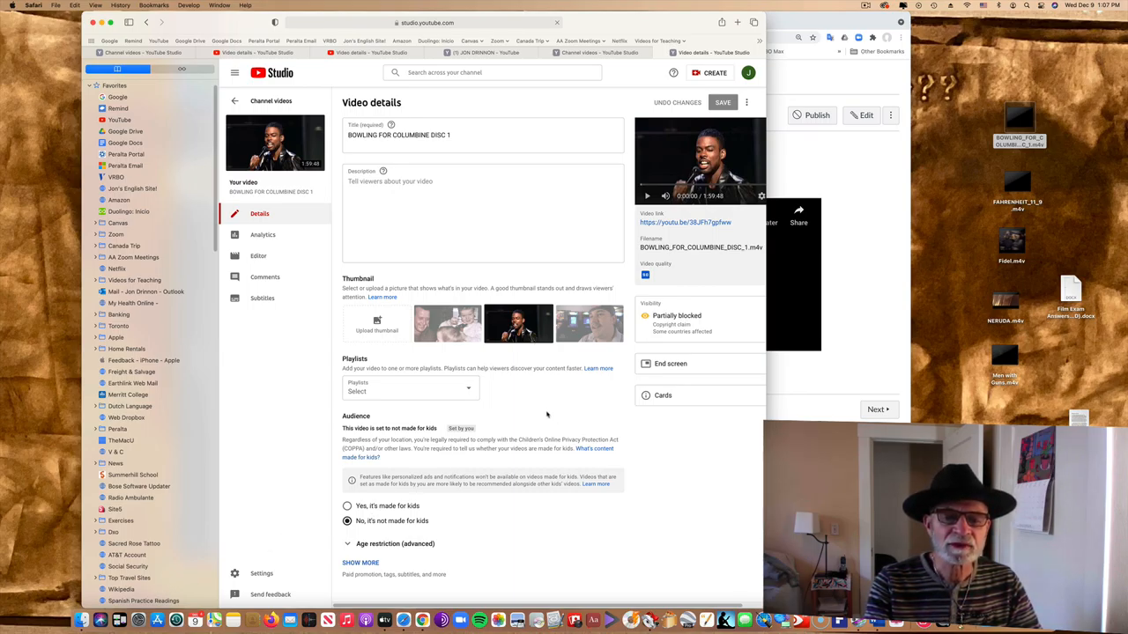
left_click(448, 326)
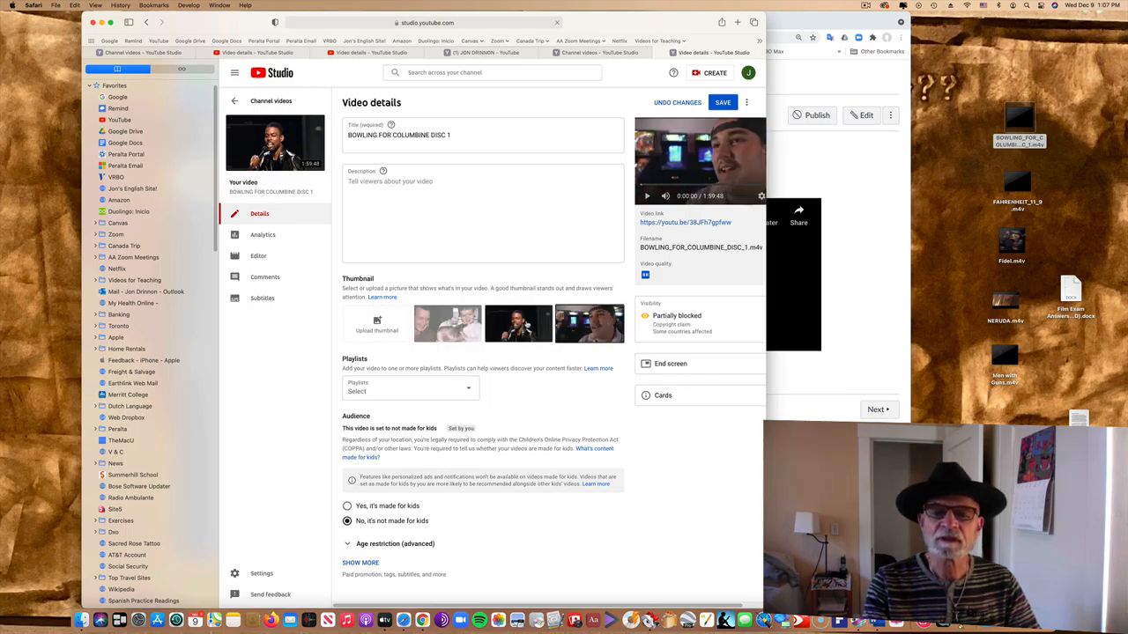
left_click(458, 331)
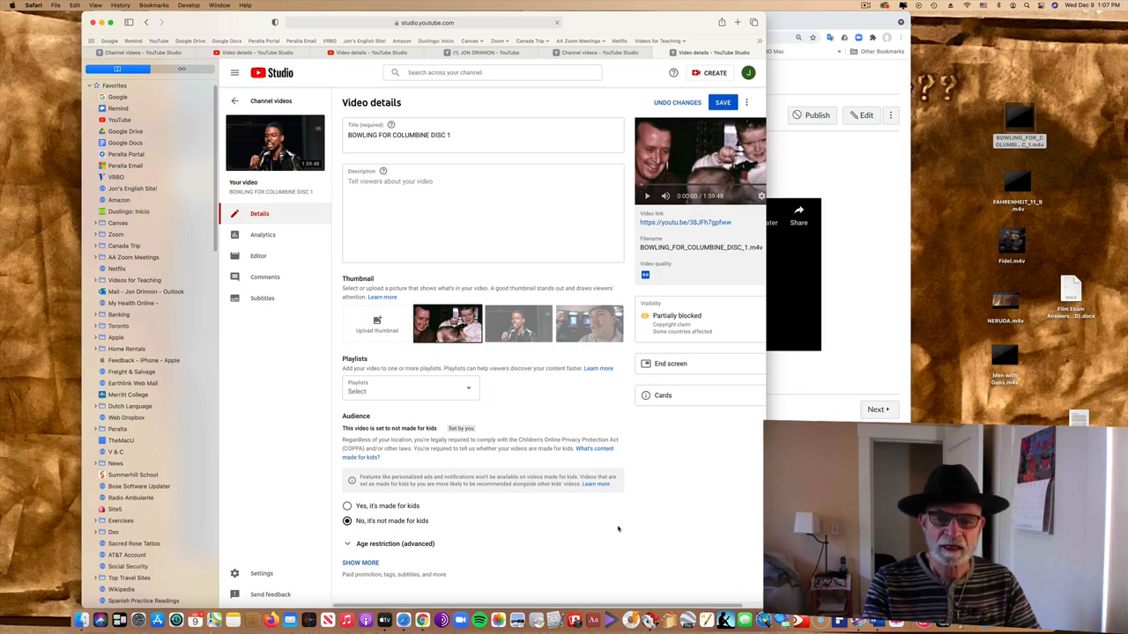
left_click(408, 182)
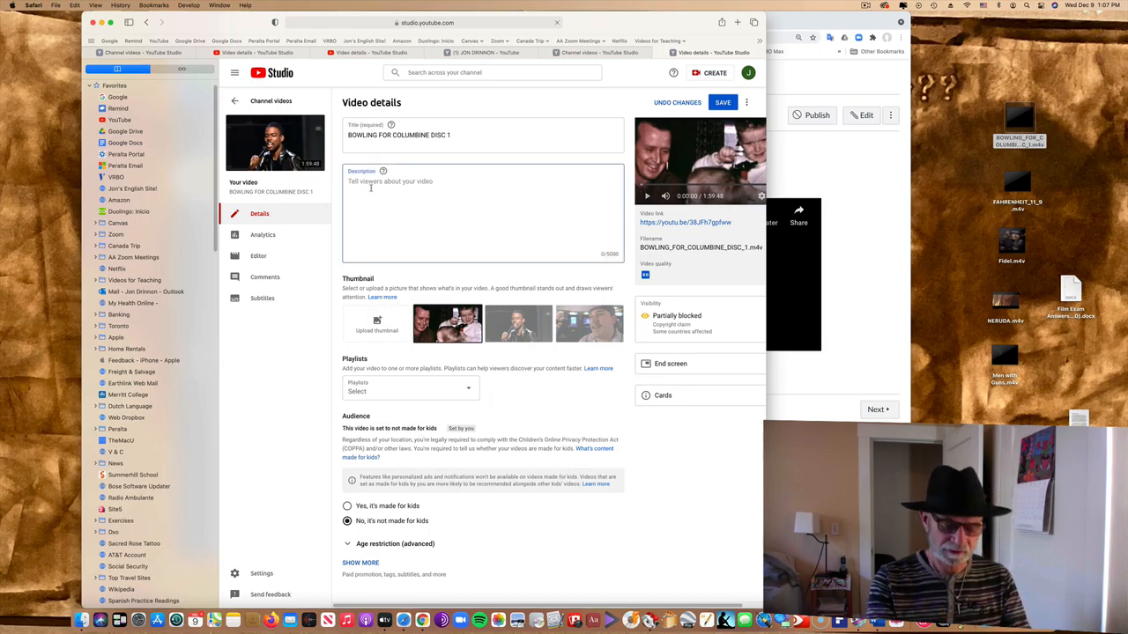
type("Bowlin")
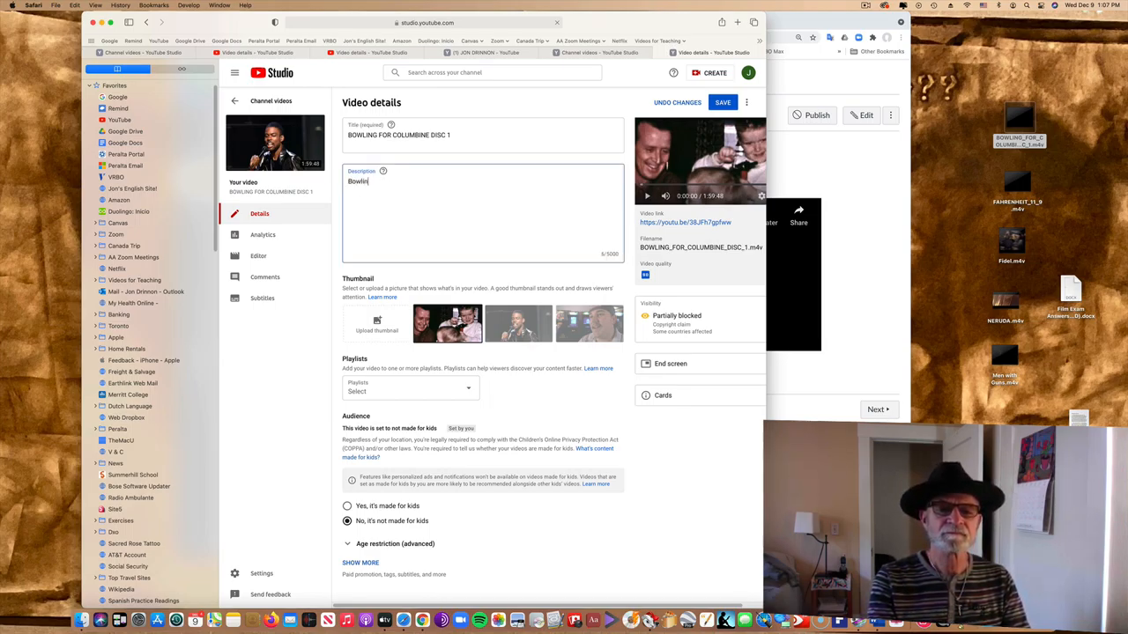
type("g for")
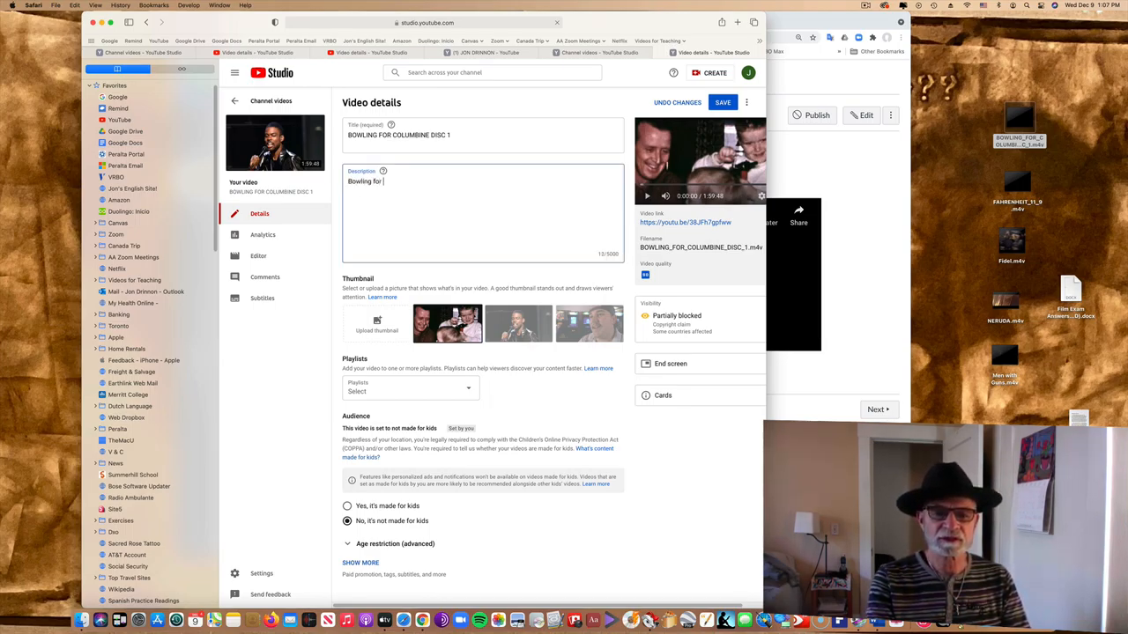
type(" Colum")
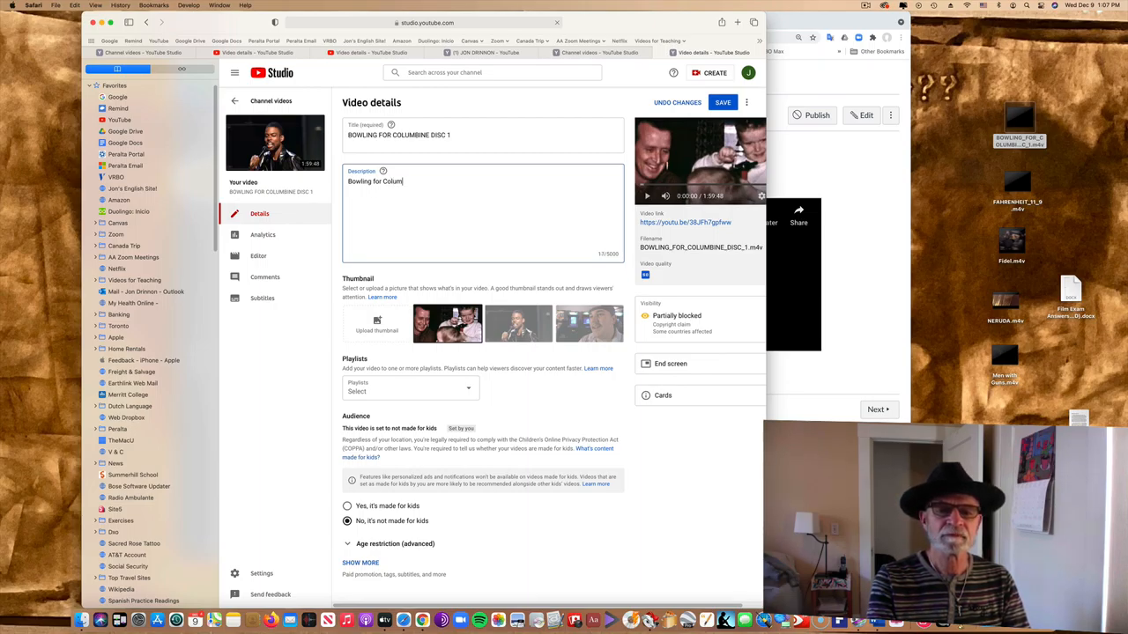
type("bine")
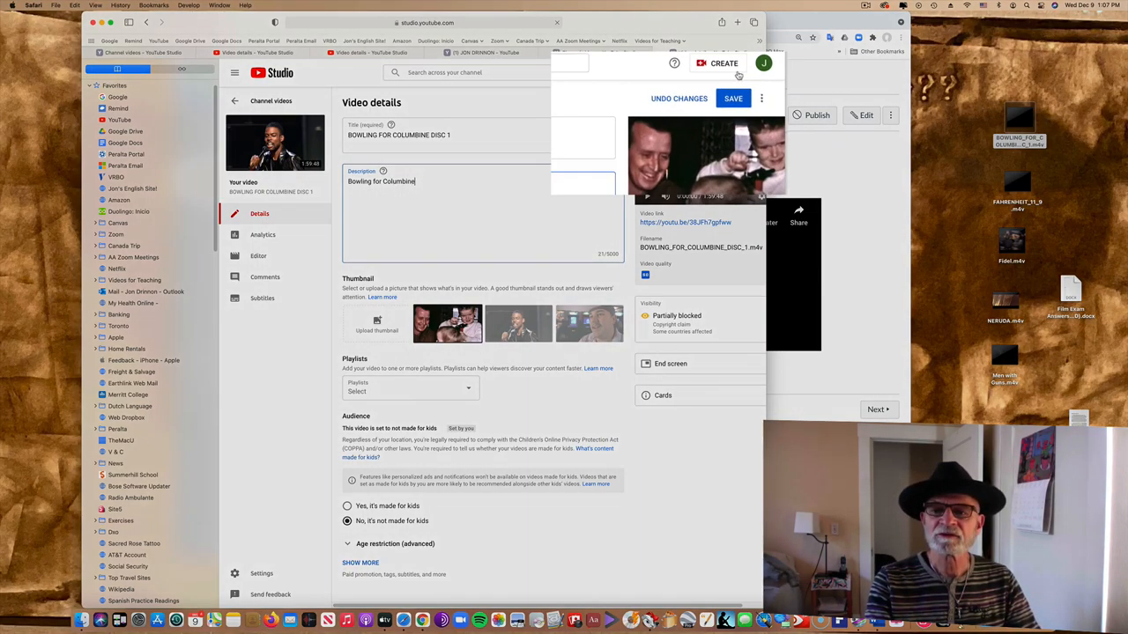
left_click(733, 98)
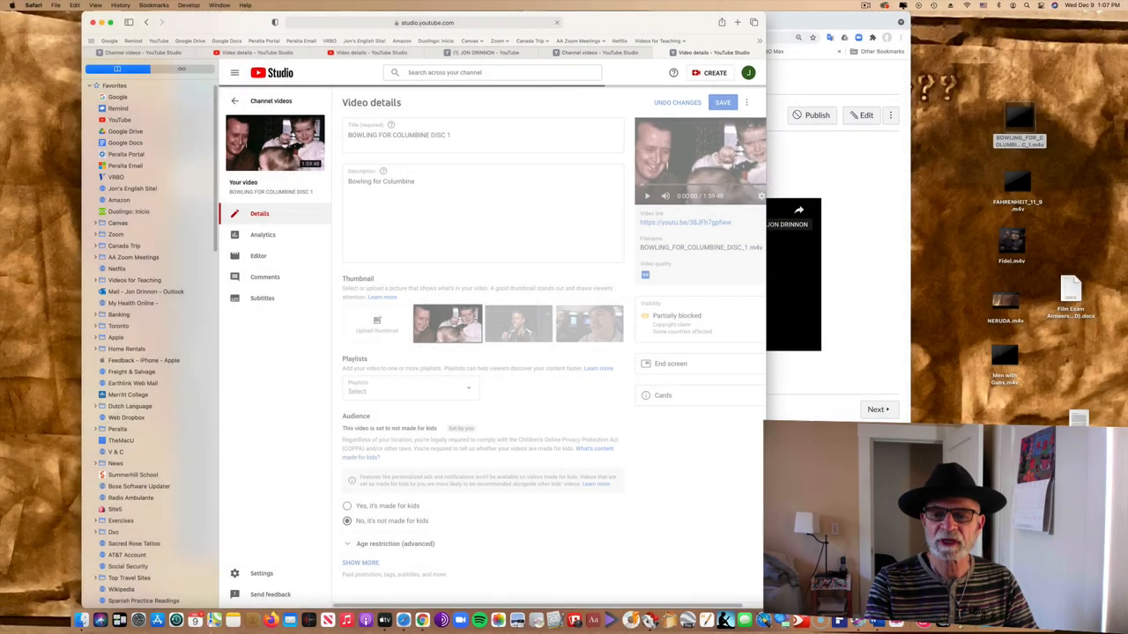
Shift the Studio window aside so the Canvas Bowling for Columbine page shows behind it
key("super+Tab")
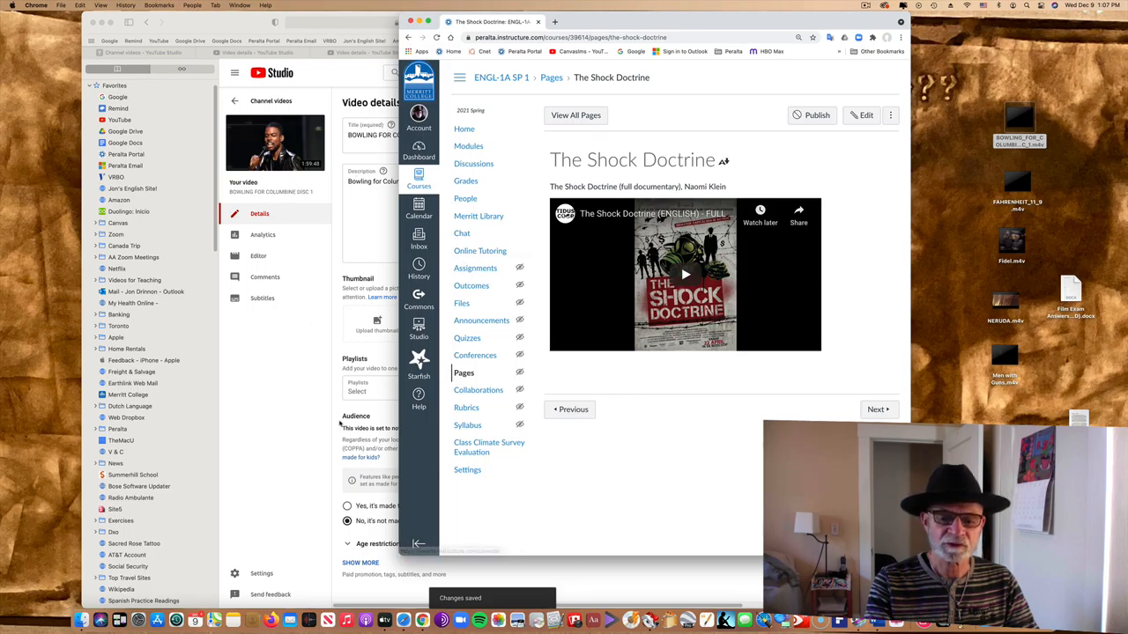
key("super+Tab")
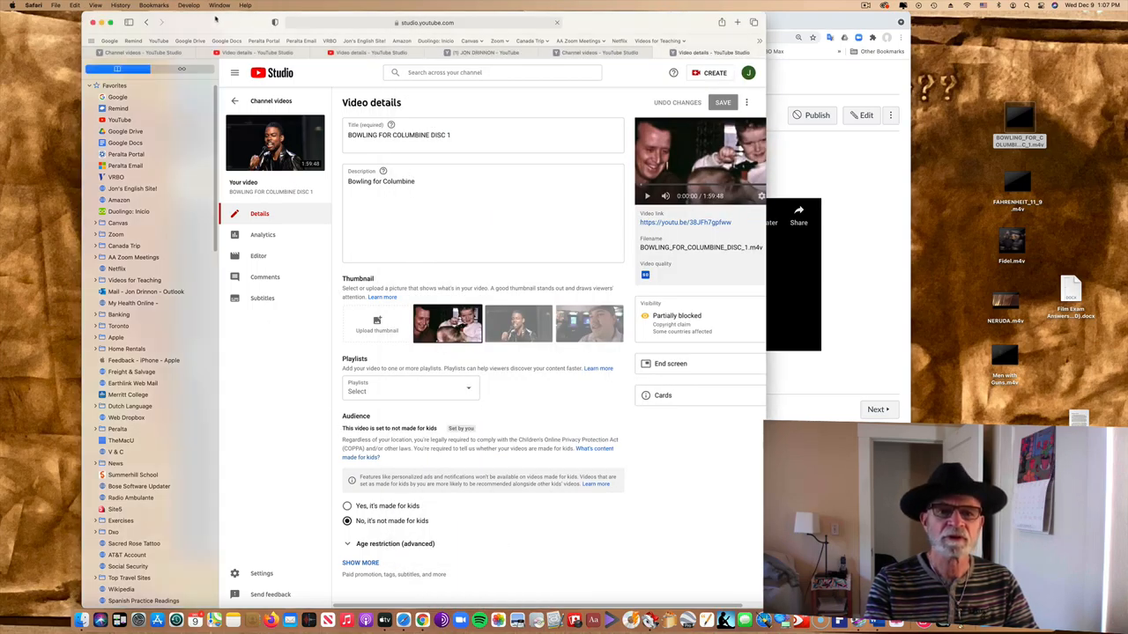
mouse_move(216, 25)
left_mouse_down()
mouse_move(567, 15)
mouse_move(480, 18)
left_mouse_up()
Check the Canvas page, then bring the YouTube Studio window back front and to the left
left_click(301, 39)
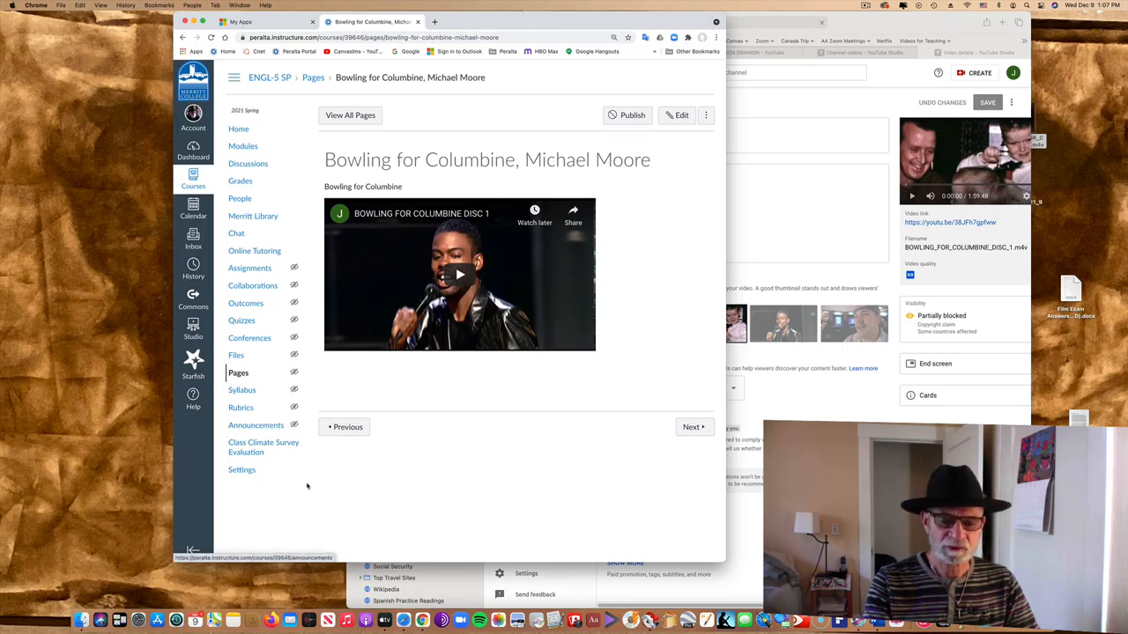
left_click(397, 621)
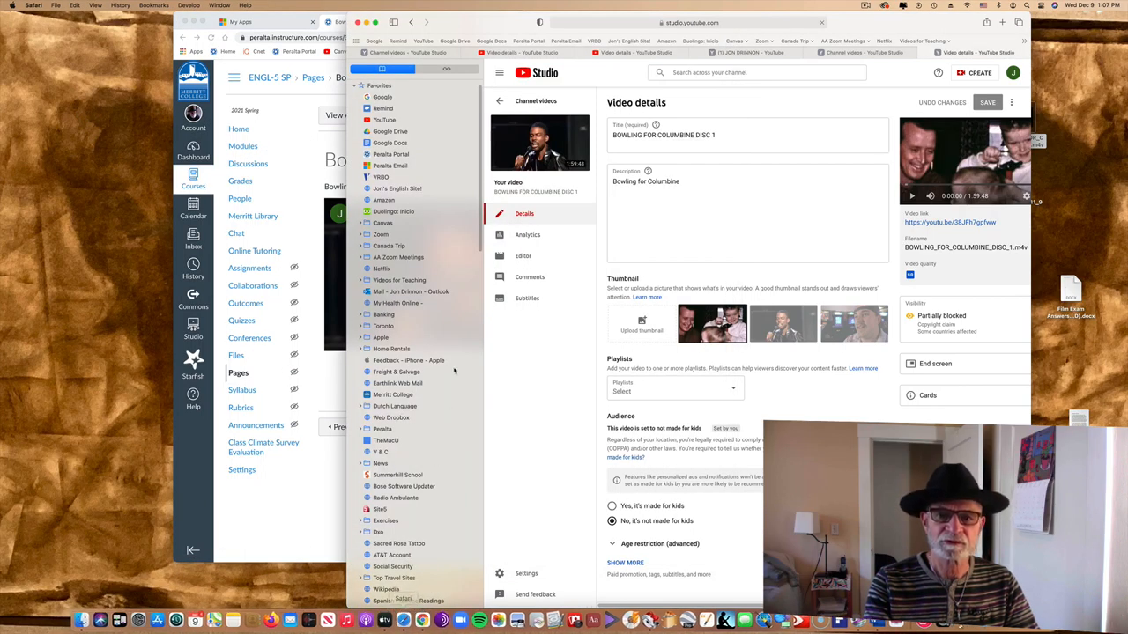
left_click_drag(546, 21, 344, 21)
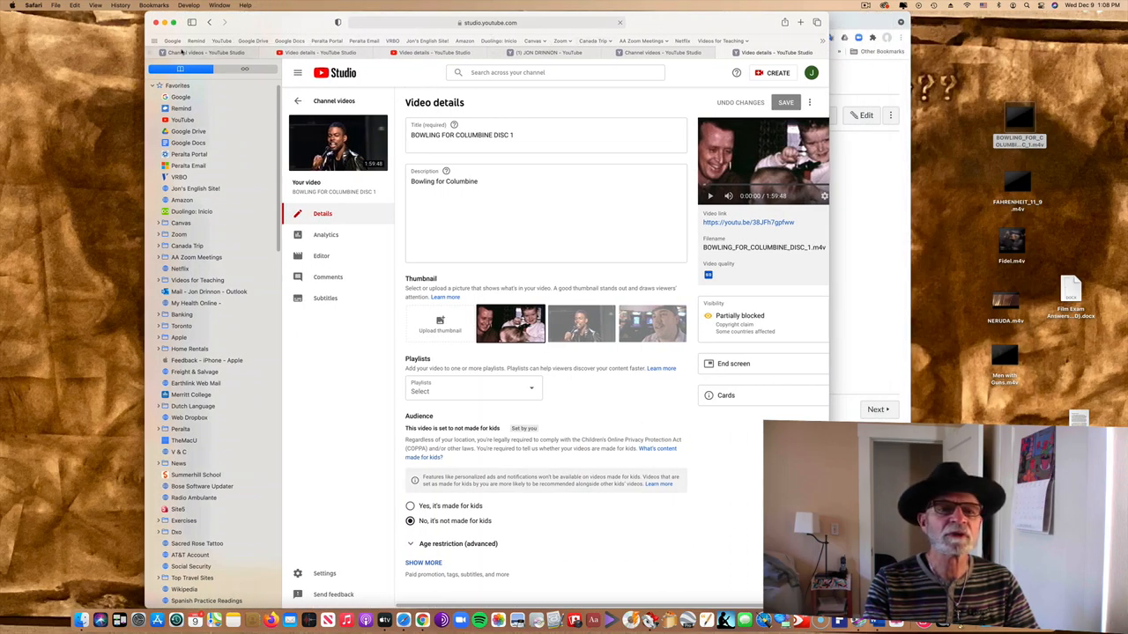
Go from the Google home page to YouTube's home feed via the Google apps grid
left_click(172, 41)
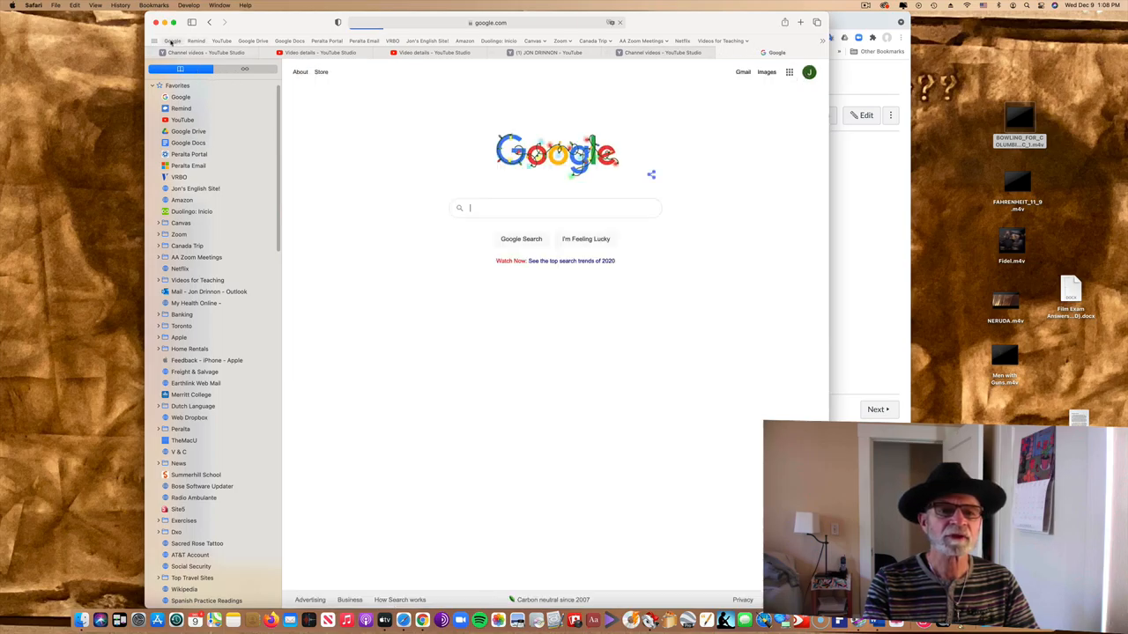
left_click(789, 72)
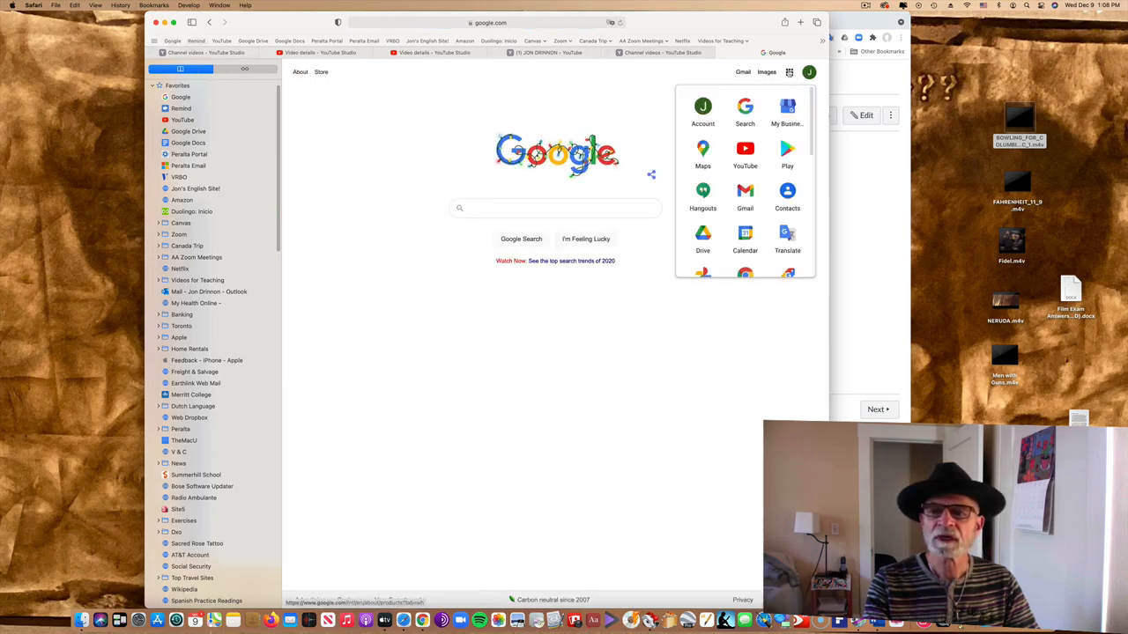
left_click(745, 154)
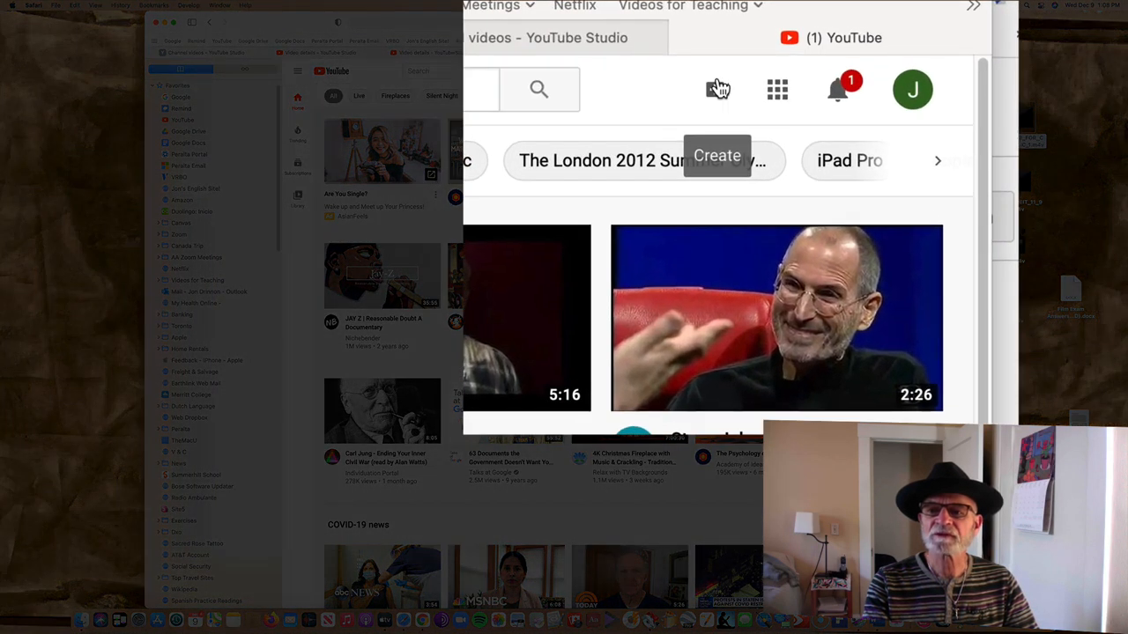
Start a new upload by dropping FAHRENHEIT_11_9.m4v from the desktop onto the upload dialog
left_click(718, 88)
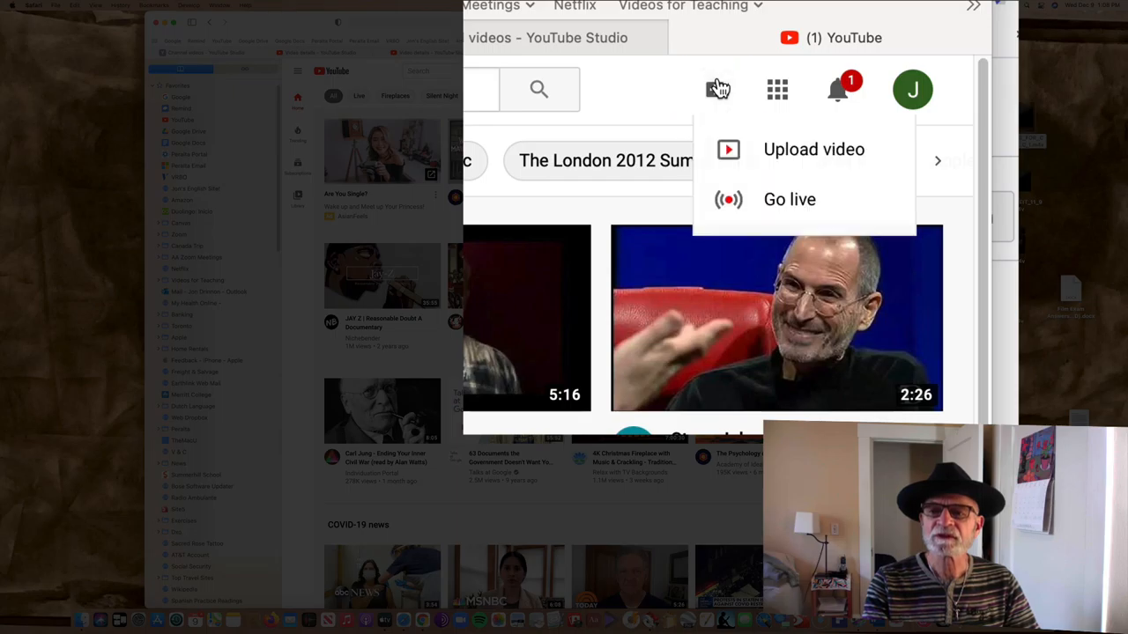
left_click(793, 150)
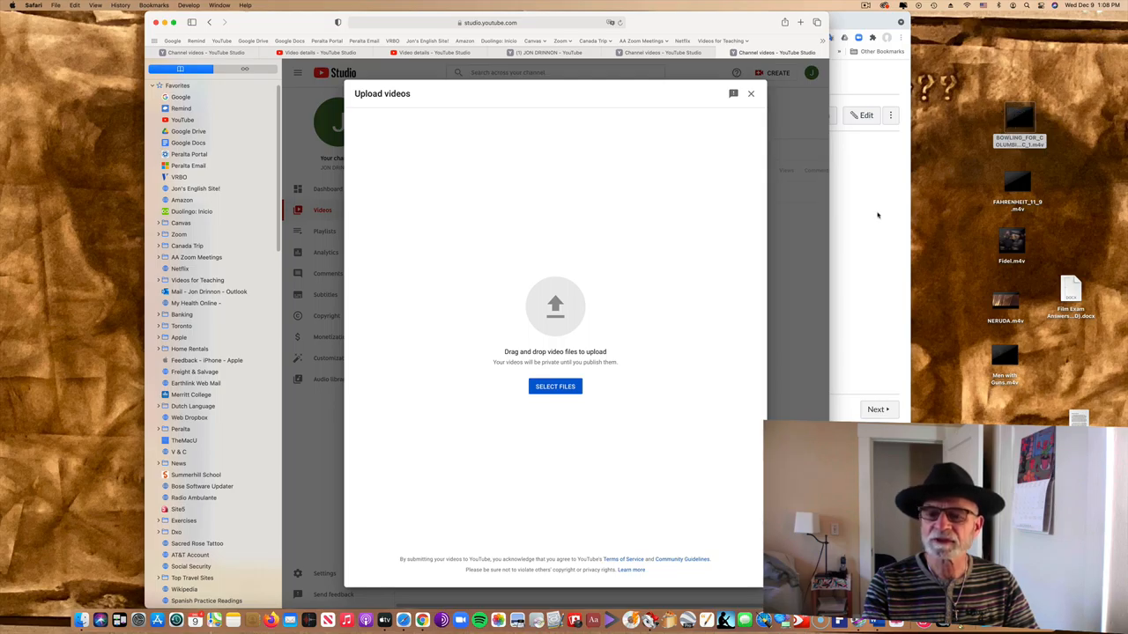
key("super+a")
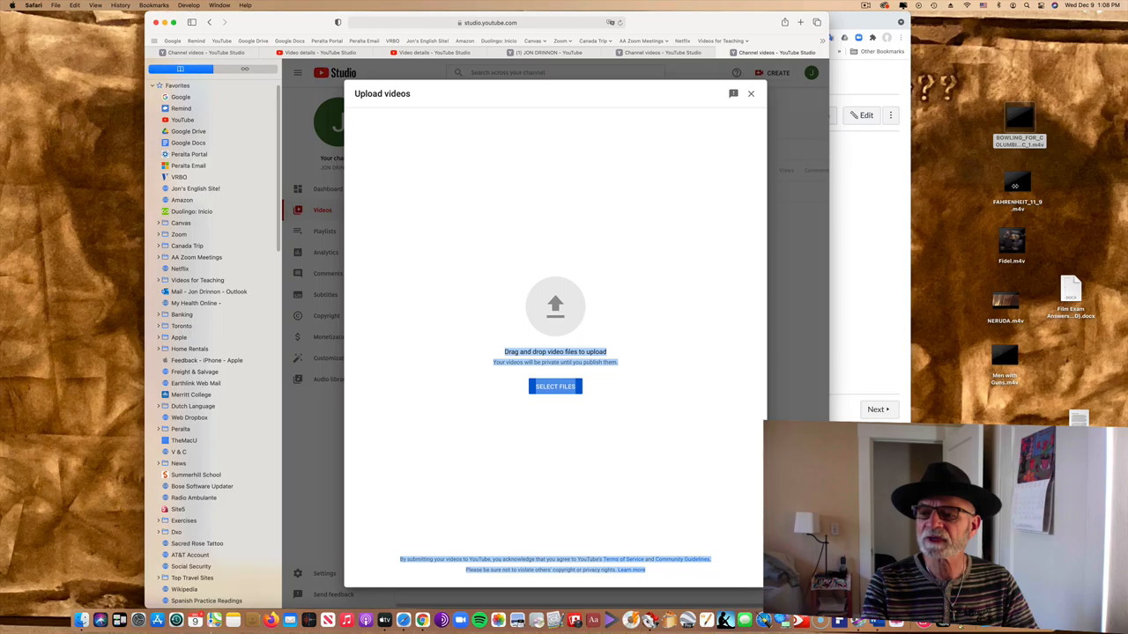
left_click_drag(1018, 185, 555, 308)
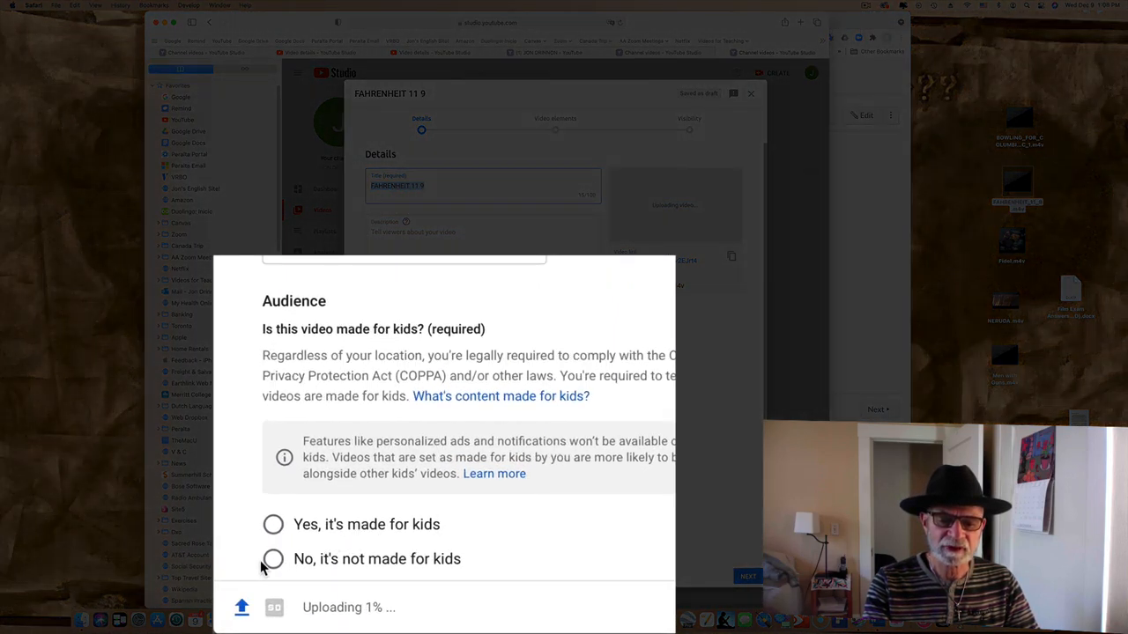
Mark the FAHRENHEIT 11 9 upload as 'No, it's not made for kids'
left_click(272, 559)
scroll(440, 440, "down", 5)
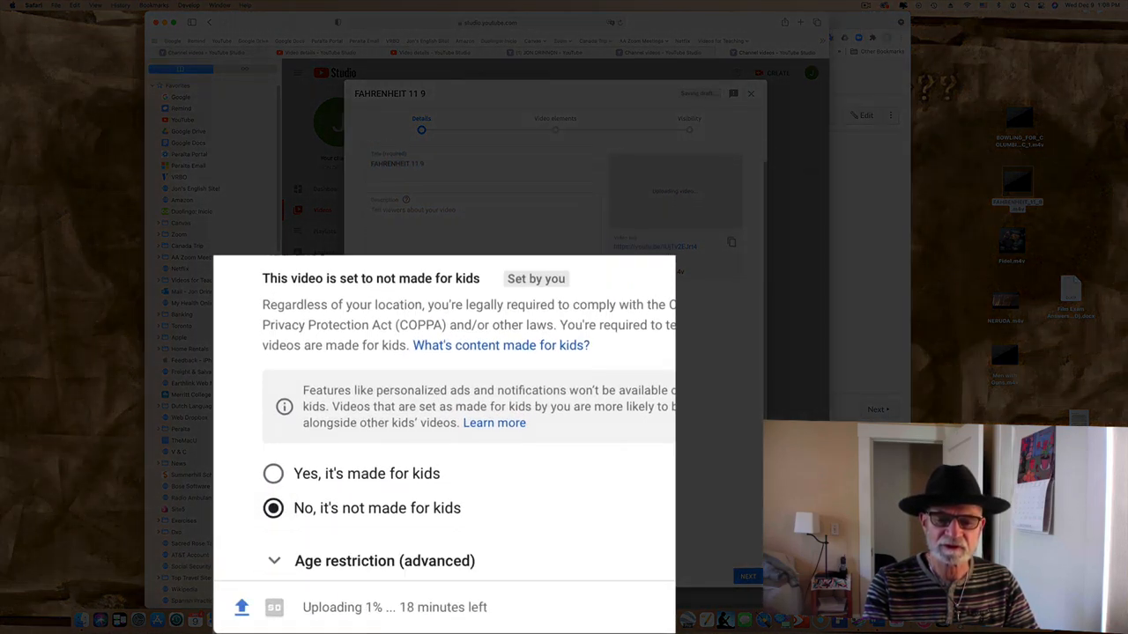